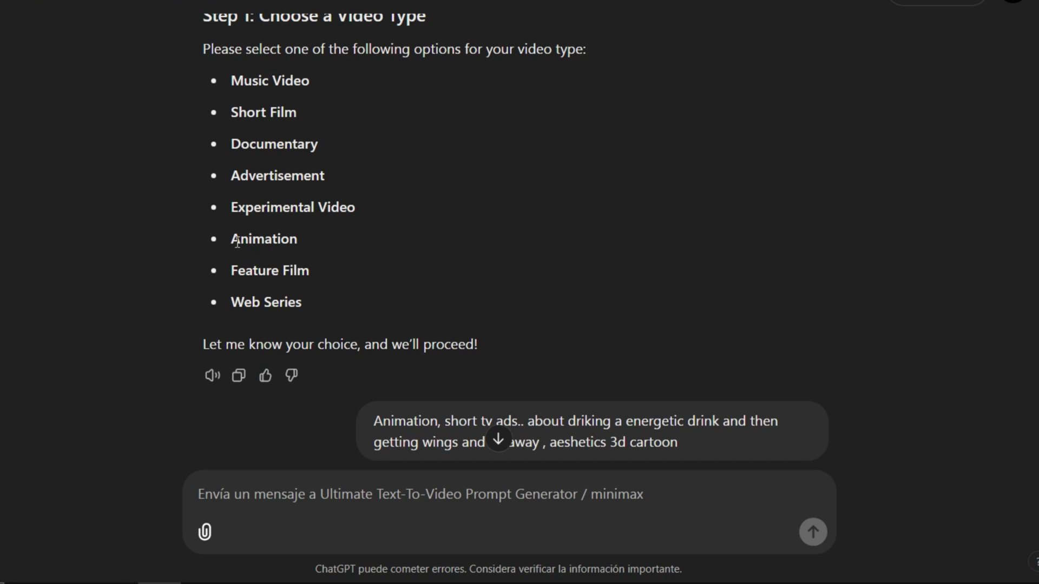
Step: Review the Animation video type, the energy drink ad request, the ten suggested titles and the logline for "Sky's The Limit"
{"action": "left_click_drag", "start_coordinate": [238, 242], "coordinate": [298, 239]}
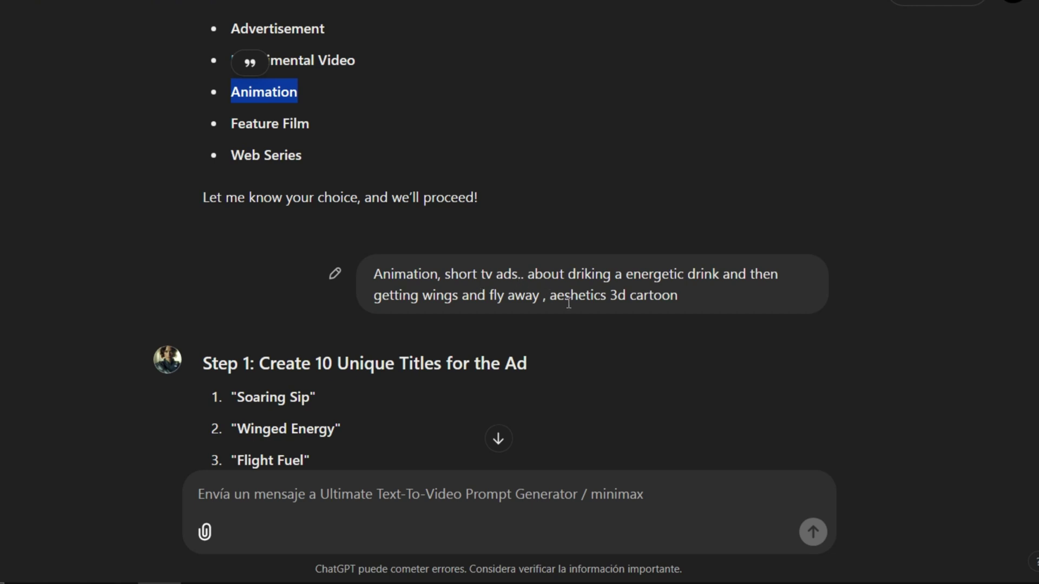
{"action": "left_click_drag", "start_coordinate": [679, 295], "coordinate": [548, 295]}
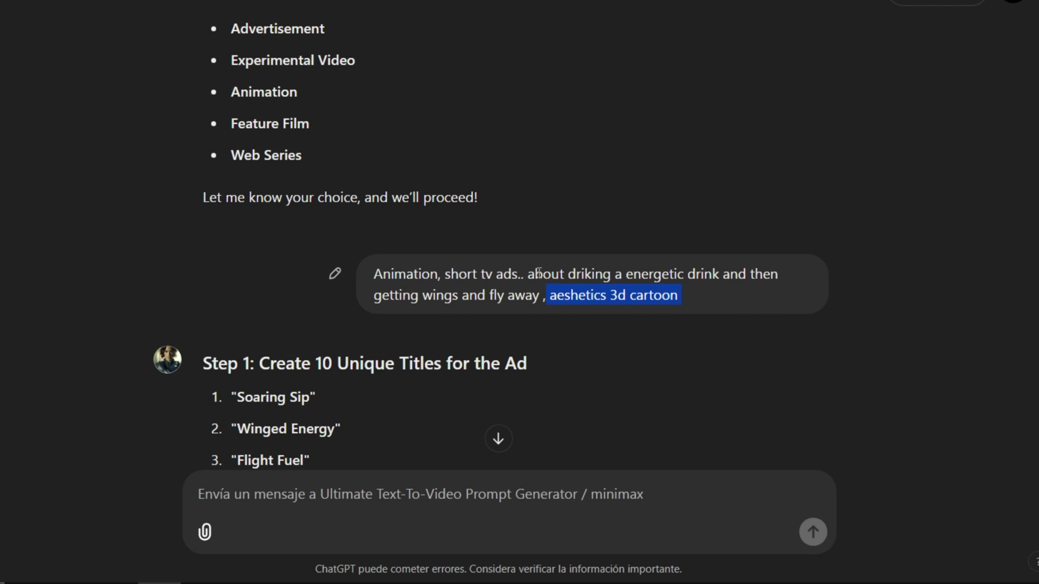
{"action": "scroll", "coordinate": [476, 242], "scroll_direction": "down", "scroll_amount": 3}
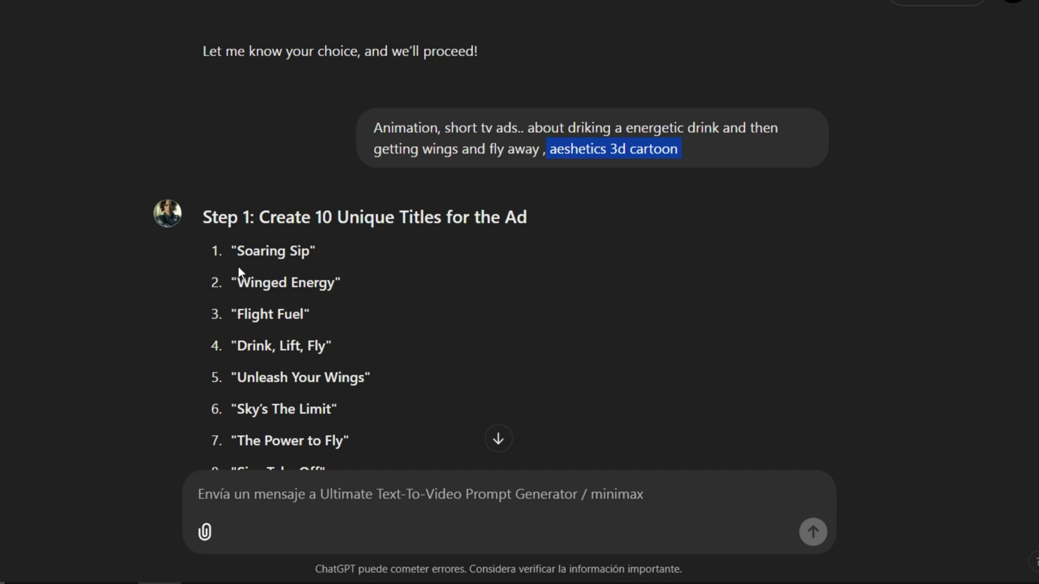
{"action": "scroll", "coordinate": [247, 264], "scroll_direction": "down", "scroll_amount": 3}
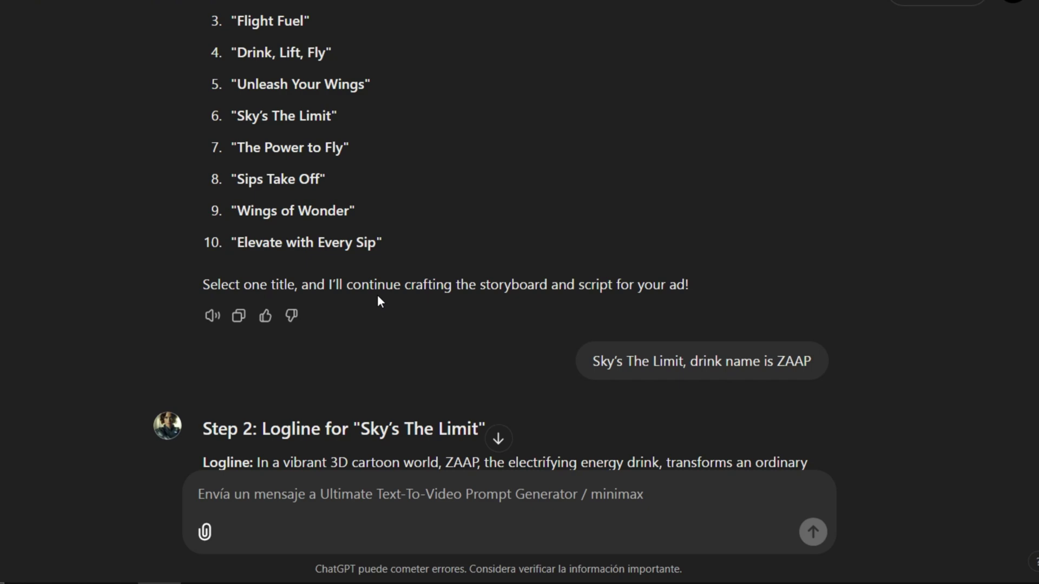
{"action": "scroll", "coordinate": [378, 300], "scroll_direction": "down", "scroll_amount": 3}
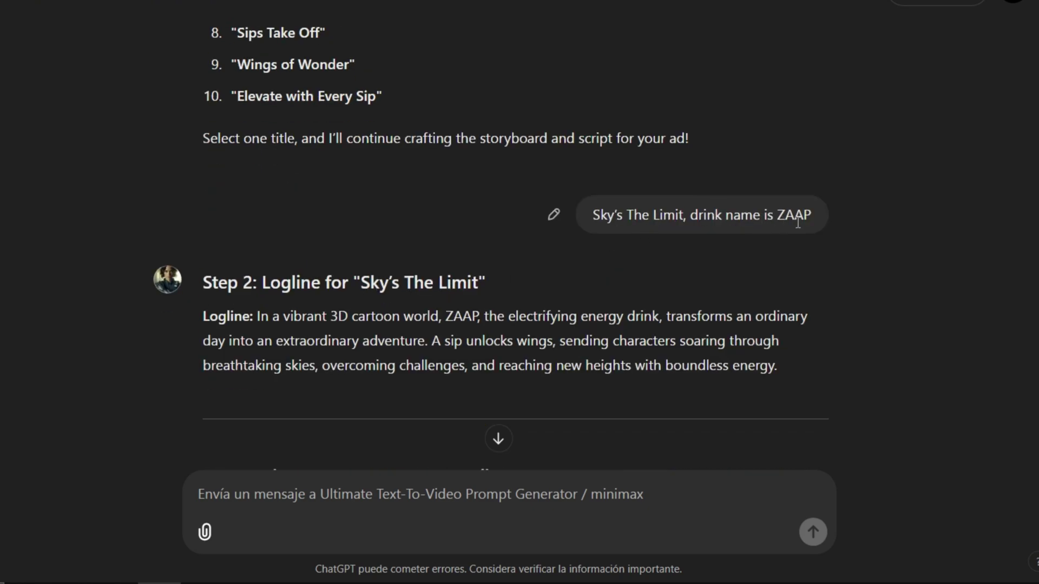
{"action": "scroll", "coordinate": [448, 238], "scroll_direction": "down", "scroll_amount": 3}
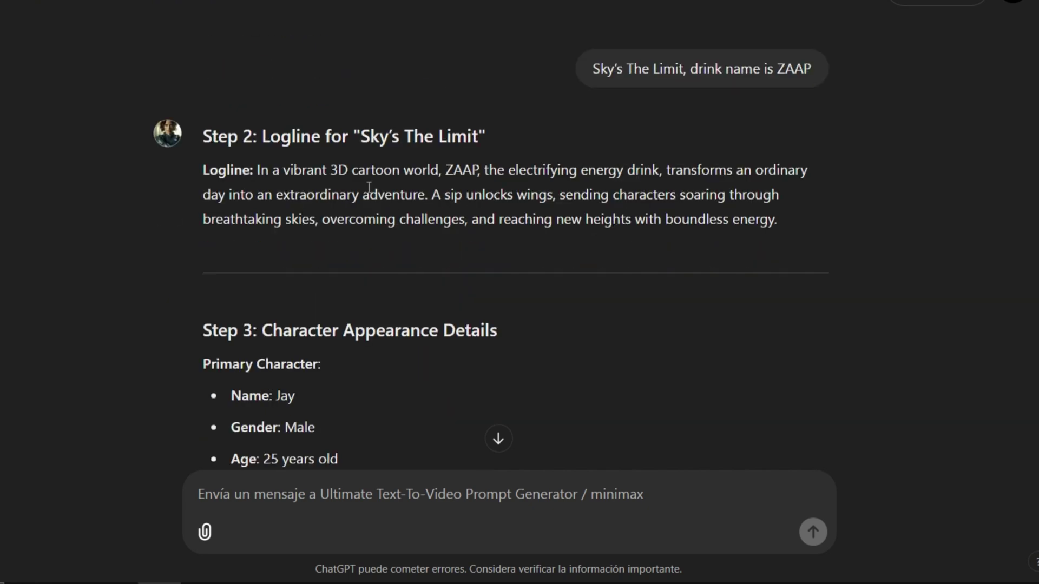
{"action": "scroll", "coordinate": [250, 154], "scroll_direction": "down", "scroll_amount": 3}
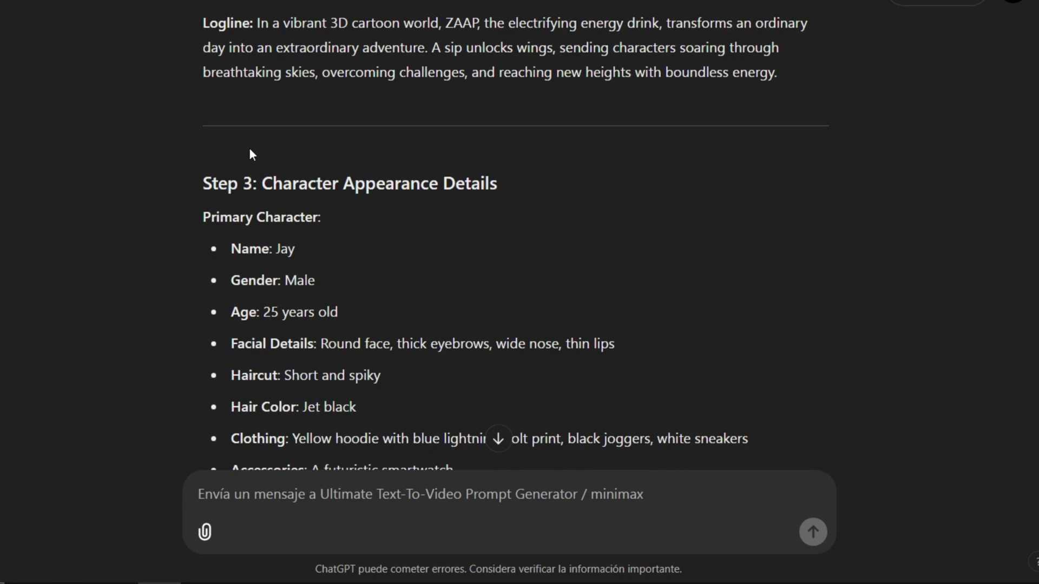
Step: Read the primary character's appearance details, the scene titles for the 12-second ad and the Scene 1 script "The Sip of ZAAP"
{"action": "scroll", "coordinate": [252, 153], "scroll_direction": "down", "scroll_amount": 3}
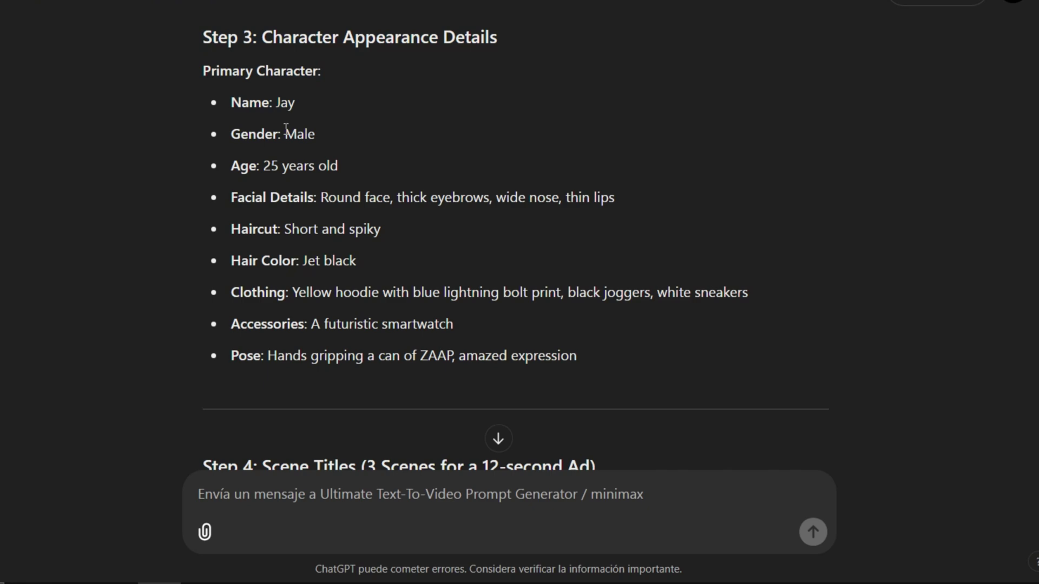
{"action": "scroll", "coordinate": [285, 135], "scroll_direction": "down", "scroll_amount": 3}
{"action": "scroll", "coordinate": [285, 133], "scroll_direction": "down", "scroll_amount": 3}
{"action": "left_click_drag", "start_coordinate": [229, 92], "coordinate": [455, 206]}
{"action": "left_click", "coordinate": [306, 215]}
{"action": "left_click_drag", "start_coordinate": [219, 214], "coordinate": [391, 267]}
{"action": "left_click", "coordinate": [391, 268]}
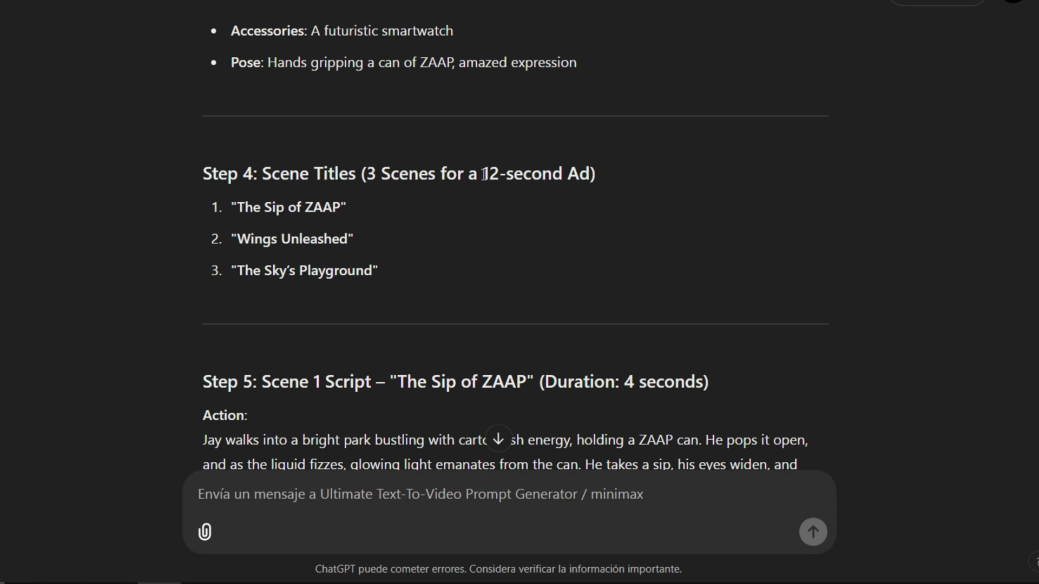
{"action": "left_click_drag", "start_coordinate": [482, 173], "coordinate": [513, 174]}
{"action": "scroll", "coordinate": [366, 227], "scroll_direction": "down", "scroll_amount": 3}
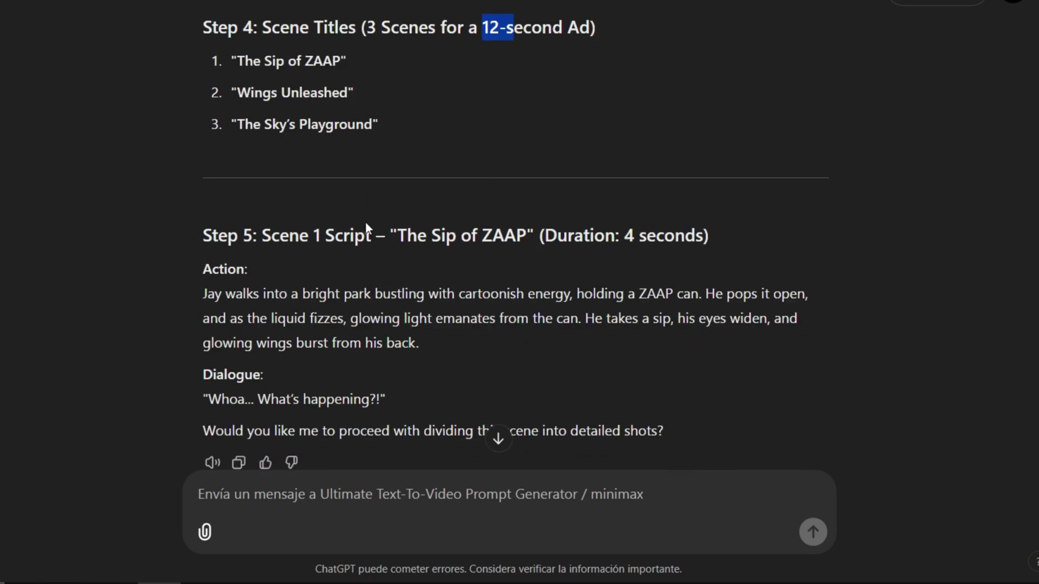
{"action": "scroll", "coordinate": [367, 227], "scroll_direction": "down", "scroll_amount": 3}
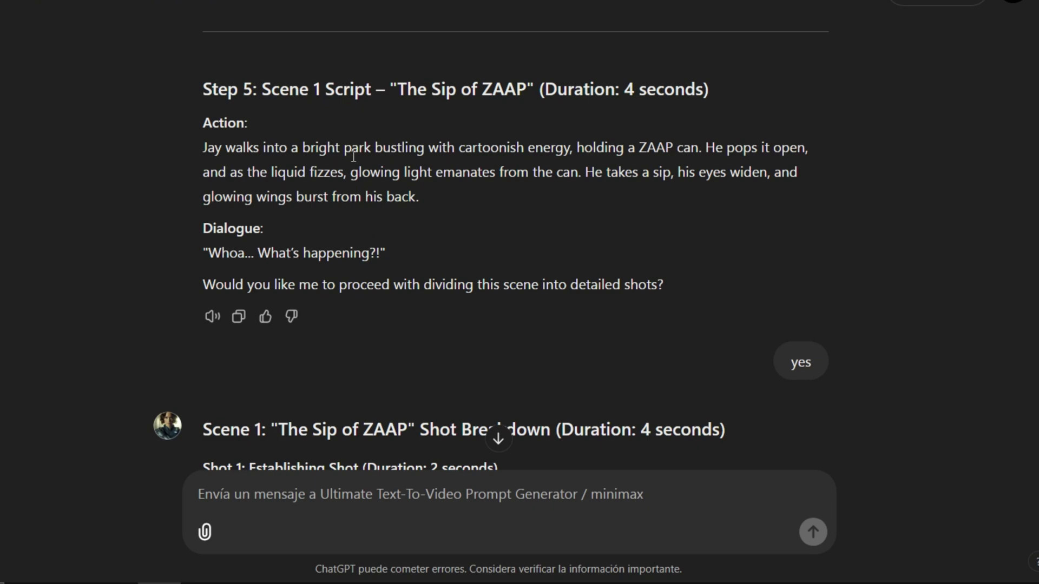
{"action": "scroll", "coordinate": [261, 189], "scroll_direction": "down", "scroll_amount": 3}
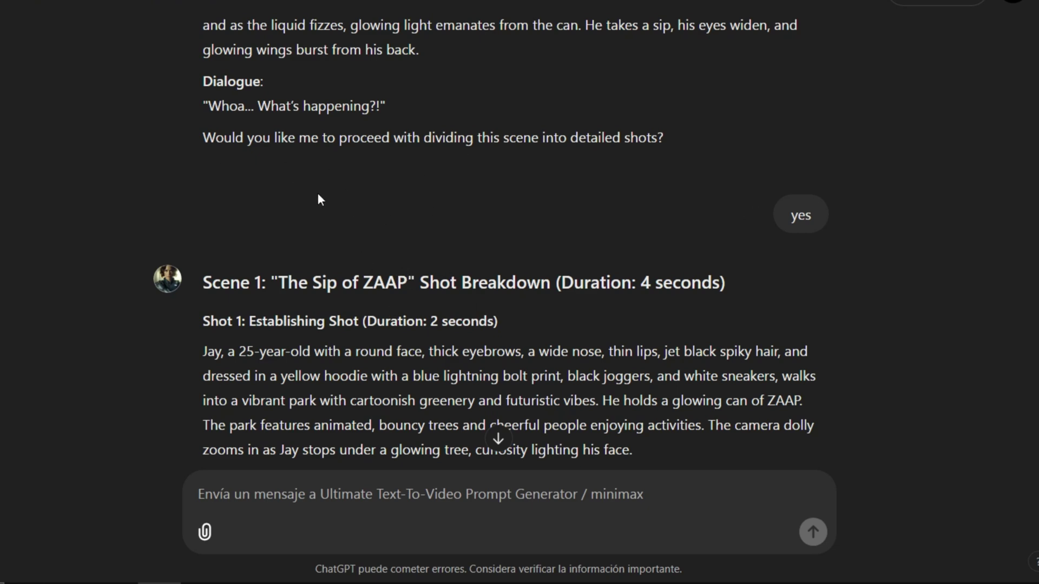
{"action": "scroll", "coordinate": [318, 200], "scroll_direction": "down", "scroll_amount": 3}
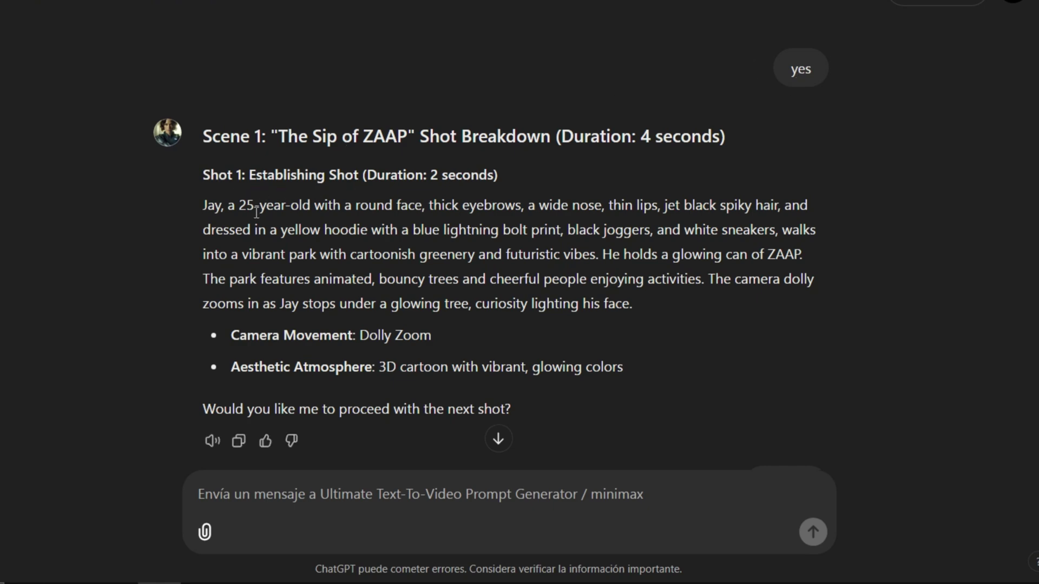
Step: Examine the Shot 1 establishing shot's description, camera movement and aesthetic atmosphere, and skim the remaining shot prompts
{"action": "left_click_drag", "start_coordinate": [210, 131], "coordinate": [549, 162]}
{"action": "left_click_drag", "start_coordinate": [204, 207], "coordinate": [633, 304]}
{"action": "scroll", "coordinate": [262, 195], "scroll_direction": "down", "scroll_amount": 3}
{"action": "left_click_drag", "start_coordinate": [261, 196], "coordinate": [441, 186]}
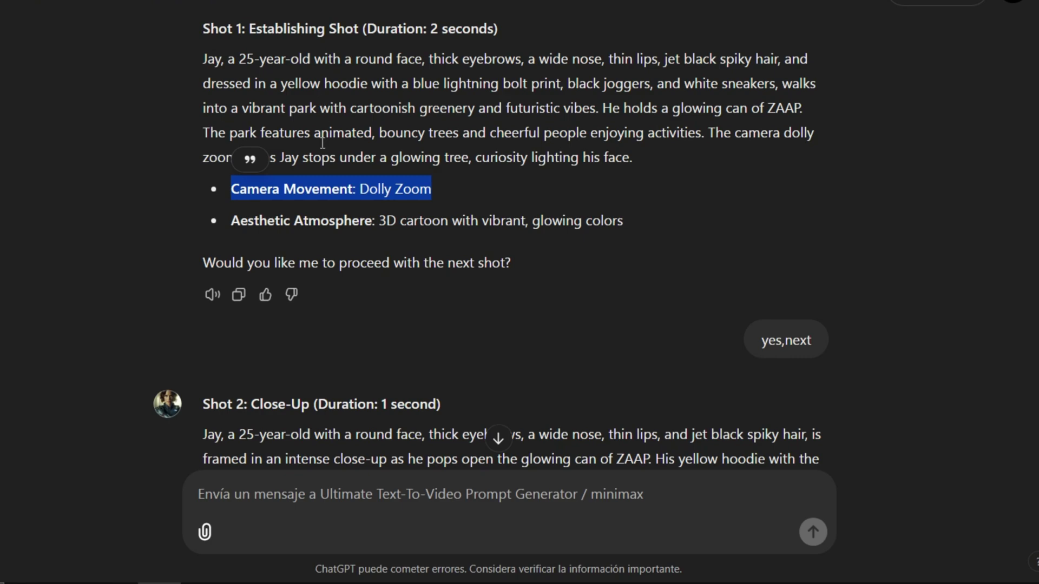
{"action": "left_click", "coordinate": [280, 227]}
{"action": "left_click_drag", "start_coordinate": [232, 222], "coordinate": [599, 222]}
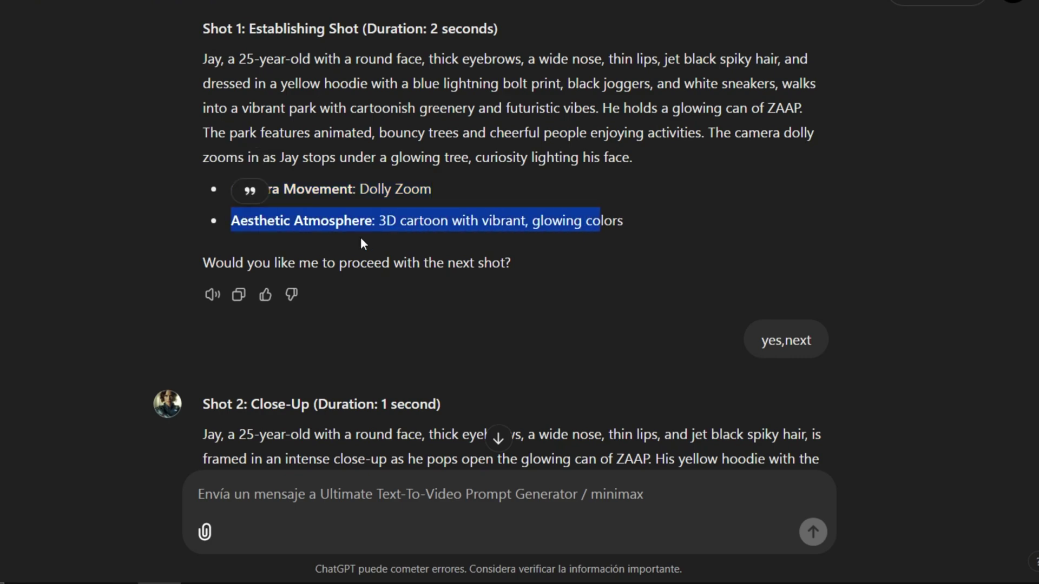
{"action": "scroll", "coordinate": [374, 81], "scroll_direction": "down", "scroll_amount": 20}
{"action": "scroll", "coordinate": [374, 81], "scroll_direction": "down", "scroll_amount": 20}
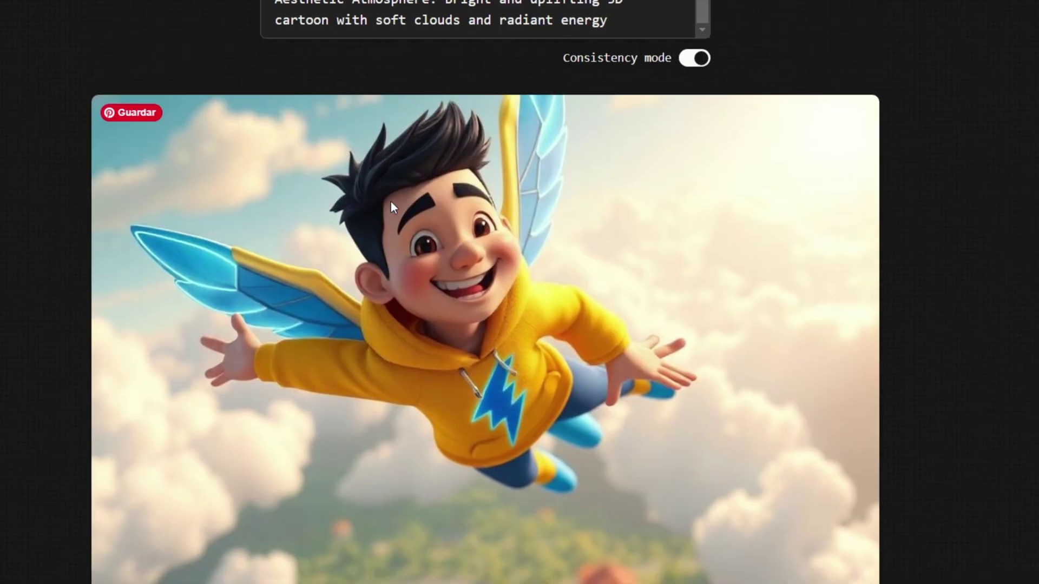
Step: Switch to the Flux image generator and view the park walk, can close-up and drinking images at full size
{"action": "mouse_move", "coordinate": [310, 474]}
{"action": "scroll", "coordinate": [310, 475], "scroll_direction": "right", "scroll_amount": 5}
{"action": "scroll", "coordinate": [146, 486], "scroll_direction": "left", "scroll_amount": 5}
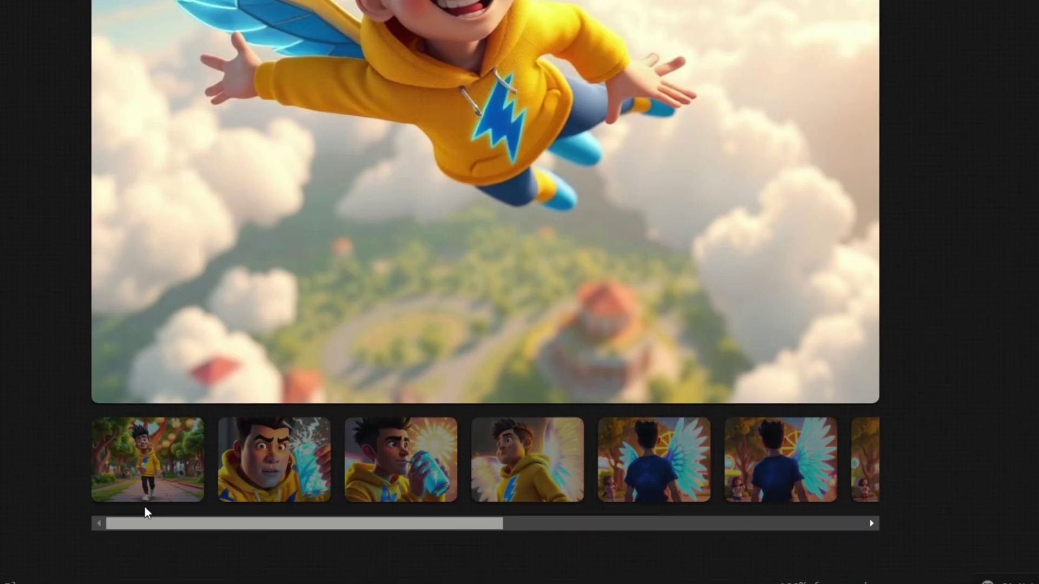
{"action": "mouse_move", "coordinate": [165, 441]}
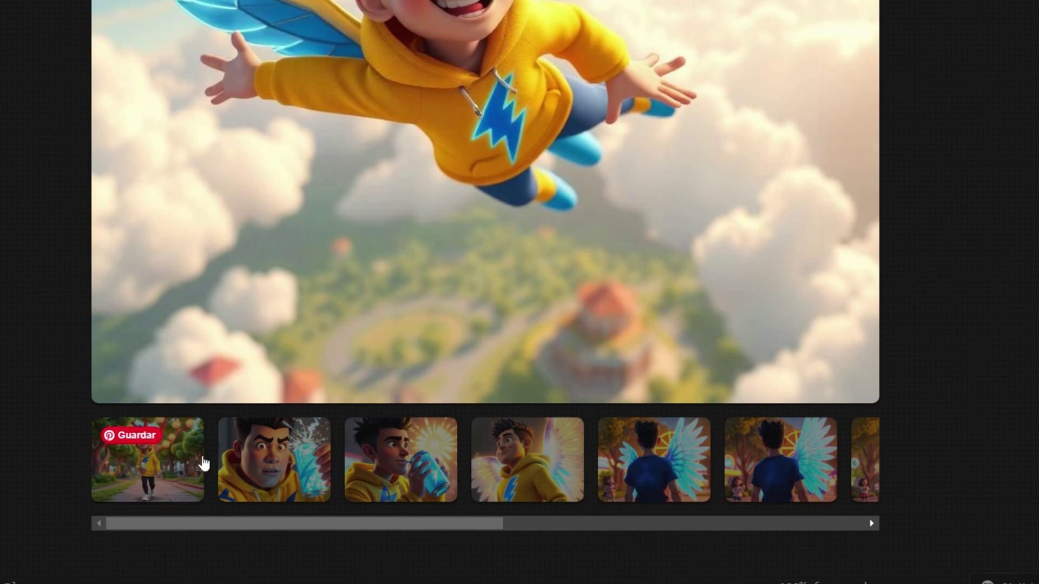
{"action": "left_click", "coordinate": [123, 480]}
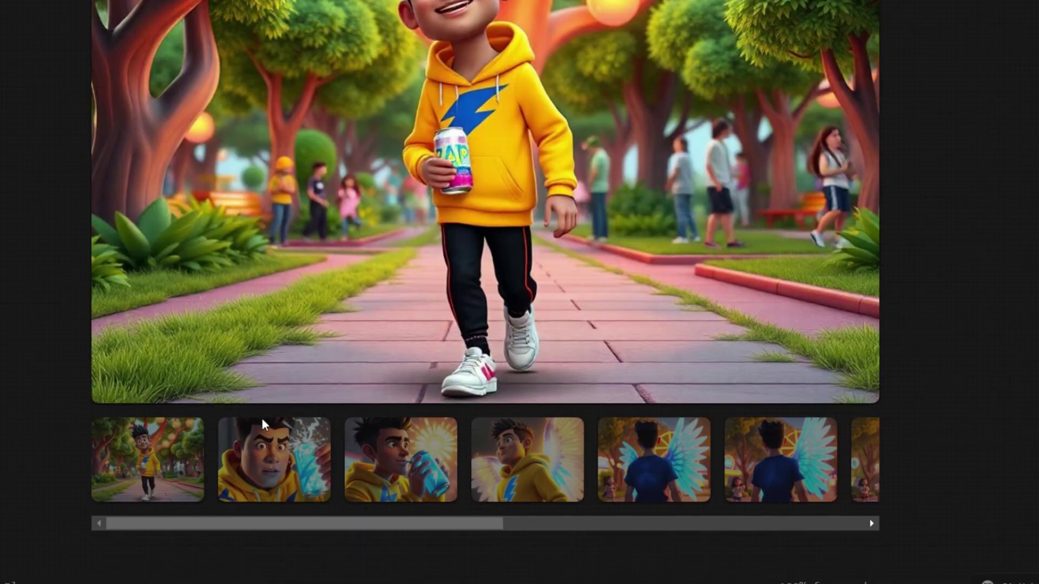
{"action": "left_click", "coordinate": [265, 433]}
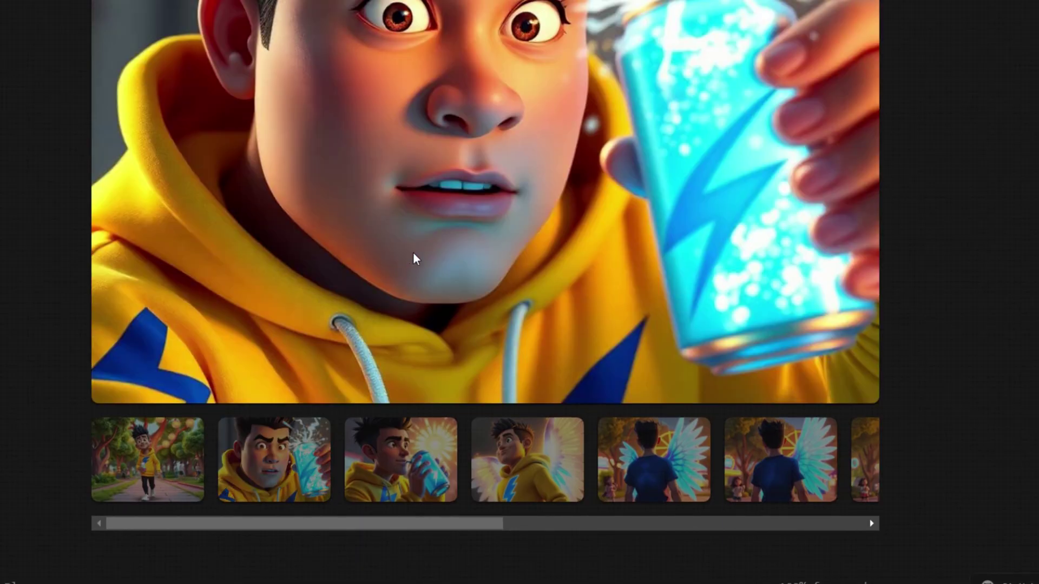
{"action": "scroll", "coordinate": [413, 252], "scroll_direction": "up", "scroll_amount": 3}
{"action": "scroll", "coordinate": [413, 251], "scroll_direction": "down", "scroll_amount": 3}
{"action": "left_click", "coordinate": [400, 460]}
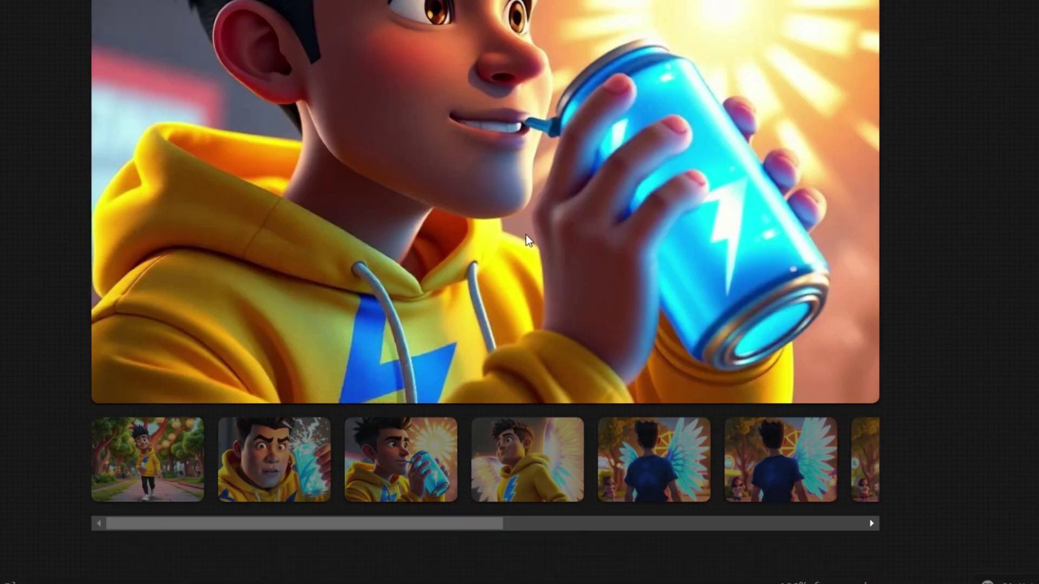
Step: View the over-the-shoulder image with glowing wings and another image further along the gallery at full size
{"action": "scroll", "coordinate": [534, 228], "scroll_direction": "down", "scroll_amount": 3}
{"action": "left_click", "coordinate": [528, 453]}
{"action": "scroll", "coordinate": [489, 228], "scroll_direction": "up", "scroll_amount": 5}
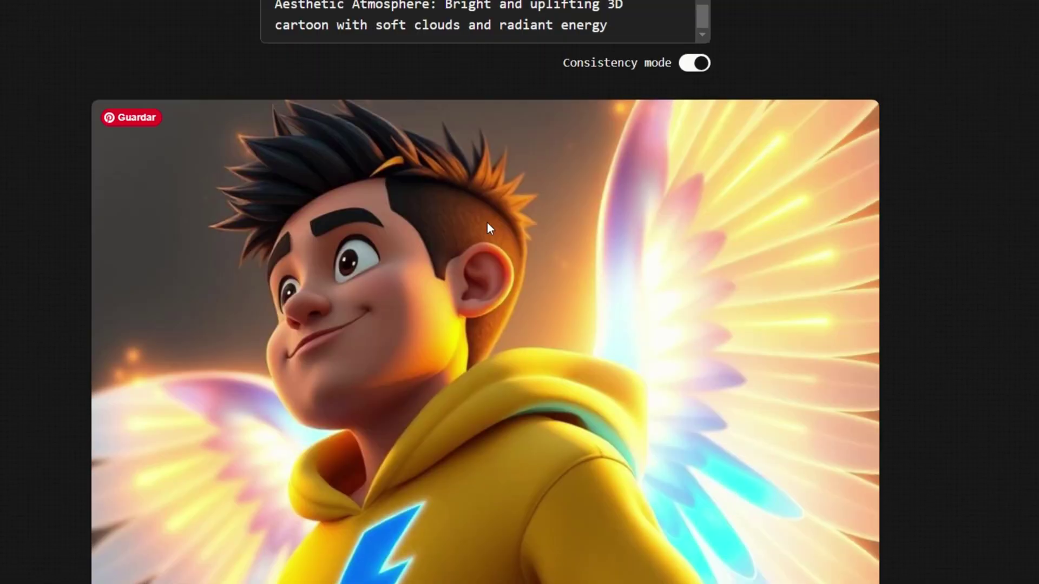
{"action": "scroll", "coordinate": [637, 283], "scroll_direction": "down", "scroll_amount": 5}
{"action": "left_click_drag", "start_coordinate": [461, 518], "coordinate": [706, 516]}
{"action": "left_click", "coordinate": [594, 460]}
{"action": "scroll", "coordinate": [538, 245], "scroll_direction": "up", "scroll_amount": 6}
{"action": "scroll", "coordinate": [548, 207], "scroll_direction": "down", "scroll_amount": 5}
{"action": "scroll", "coordinate": [551, 265], "scroll_direction": "down", "scroll_amount": 3}
Step: View the image of the winged character leaning forward in the park and the two flying images at full size
{"action": "left_click", "coordinate": [804, 453]}
{"action": "scroll", "coordinate": [621, 254], "scroll_direction": "up", "scroll_amount": 3}
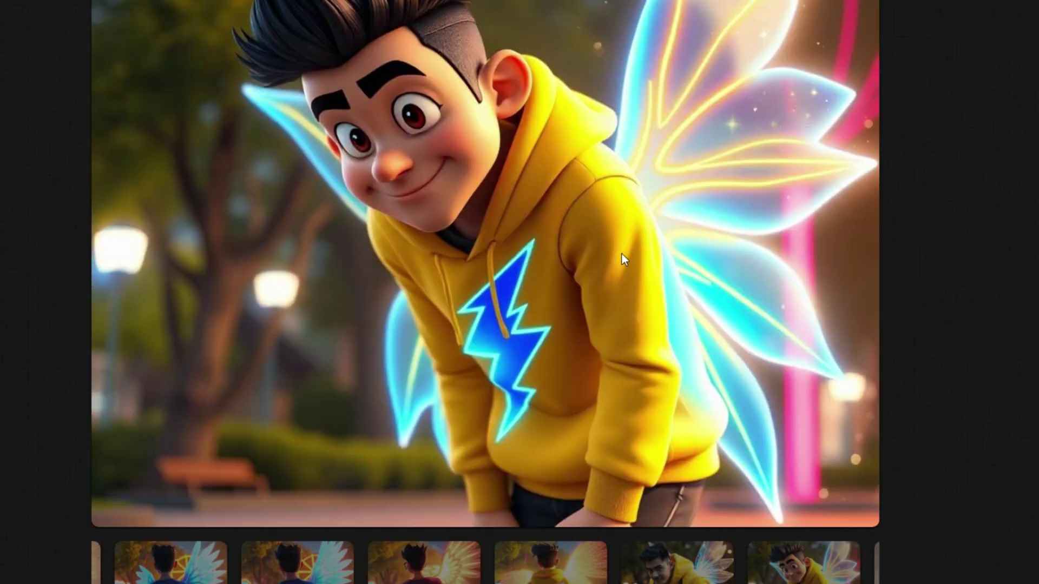
{"action": "scroll", "coordinate": [544, 443], "scroll_direction": "down", "scroll_amount": 3}
{"action": "left_click_drag", "start_coordinate": [522, 517], "coordinate": [680, 521]}
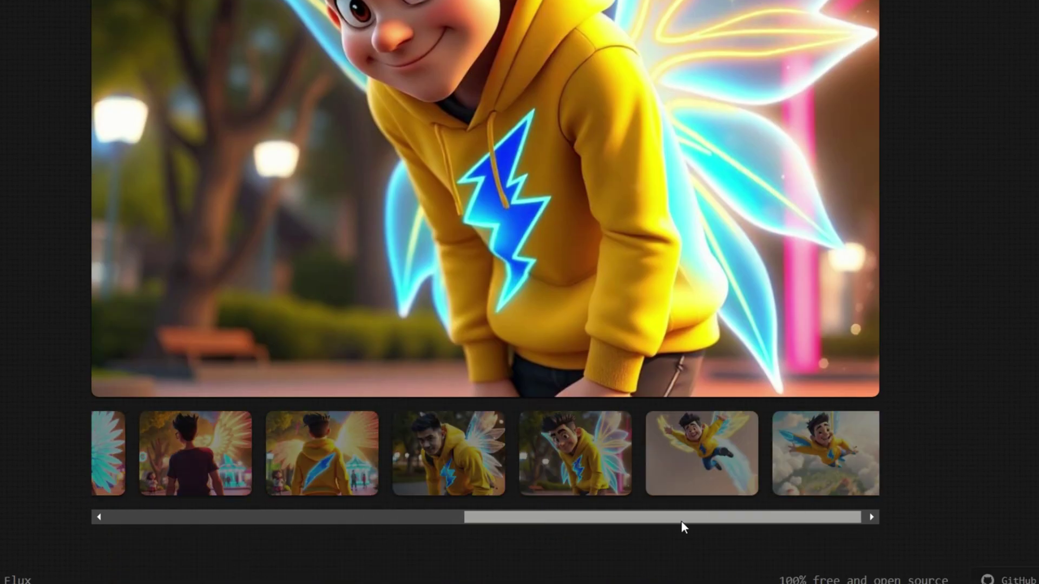
{"action": "left_click", "coordinate": [655, 468]}
{"action": "scroll", "coordinate": [624, 273], "scroll_direction": "up", "scroll_amount": 5}
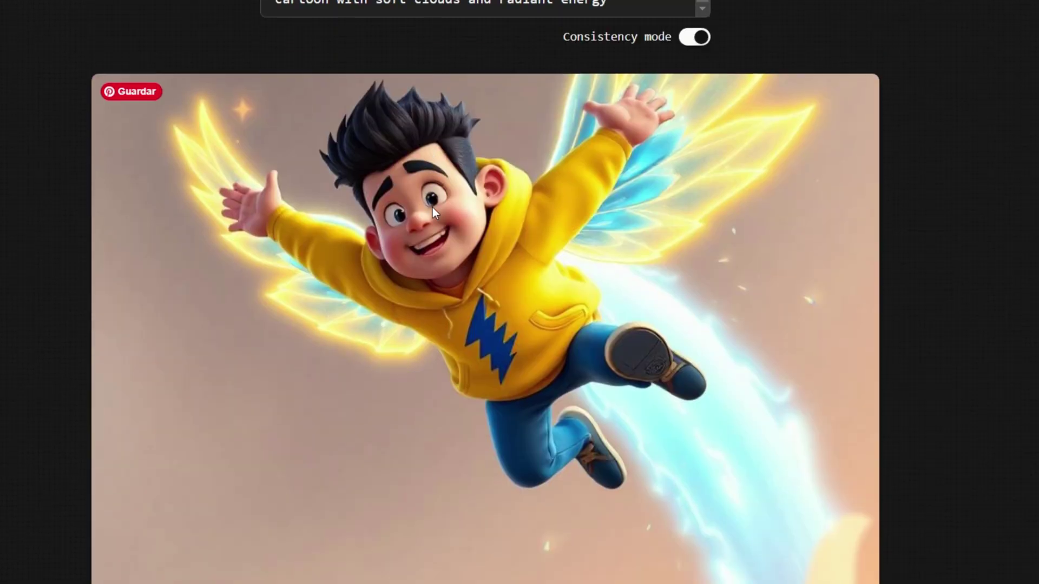
{"action": "scroll", "coordinate": [595, 325], "scroll_direction": "down", "scroll_amount": 5}
{"action": "left_click", "coordinate": [764, 456]}
{"action": "scroll", "coordinate": [582, 253], "scroll_direction": "up", "scroll_amount": 5}
{"action": "scroll", "coordinate": [489, 208], "scroll_direction": "down", "scroll_amount": 2}
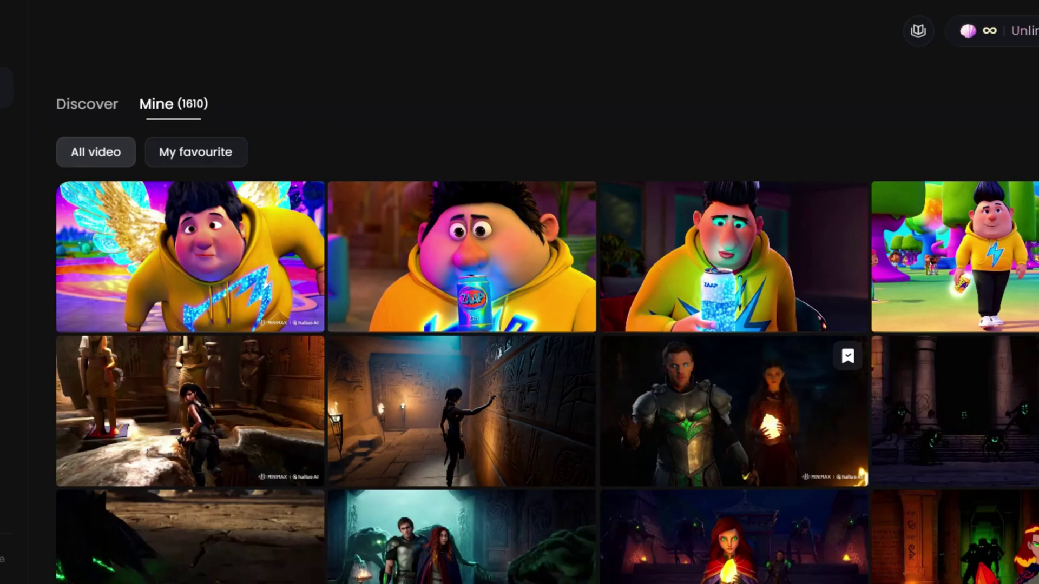
Step: Switch to the Hailuo AI video page and watch the park walk and can-opening videos alongside their prompts
{"action": "mouse_move", "coordinate": [936, 250]}
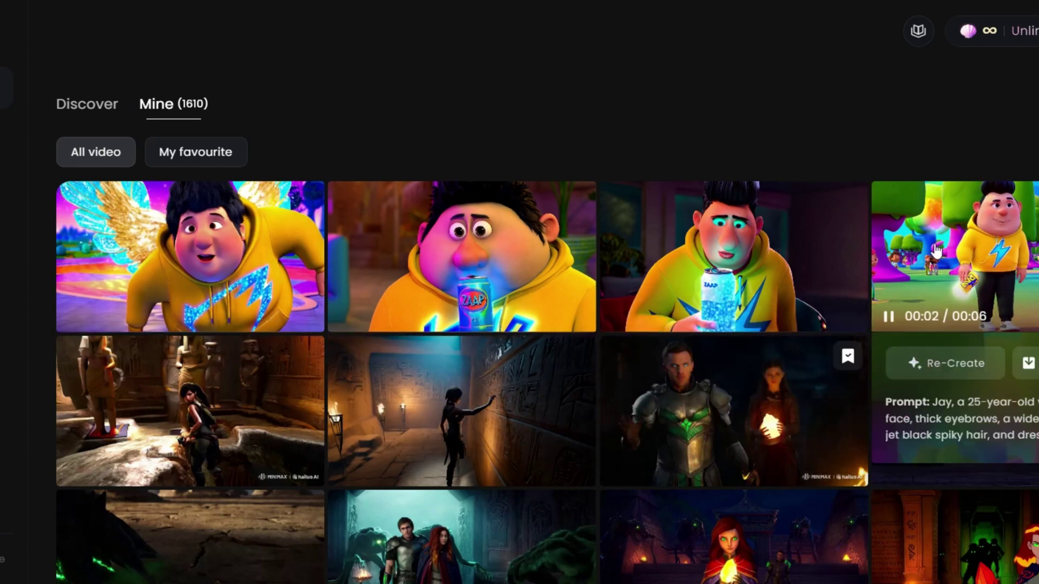
{"action": "left_click", "coordinate": [334, 335]}
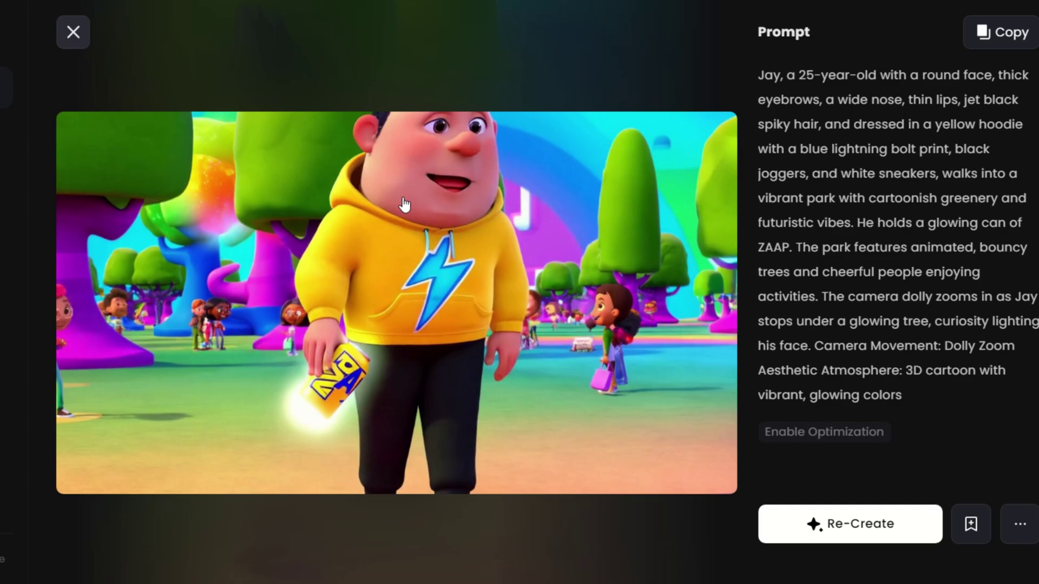
{"action": "key", "text": "Escape"}
{"action": "scroll", "coordinate": [673, 389], "scroll_direction": "down", "scroll_amount": 5}
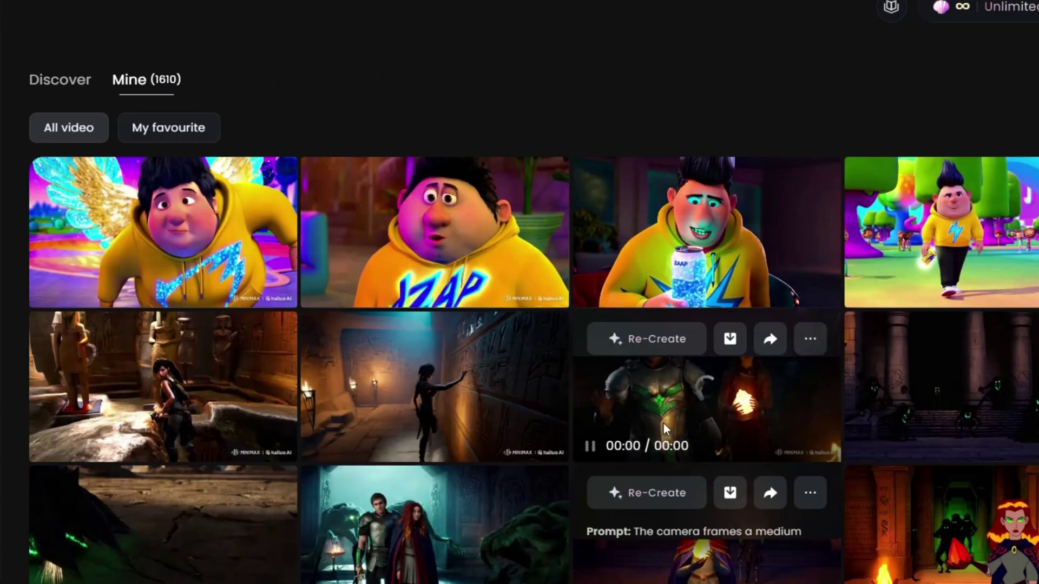
{"action": "left_click", "coordinate": [649, 238]}
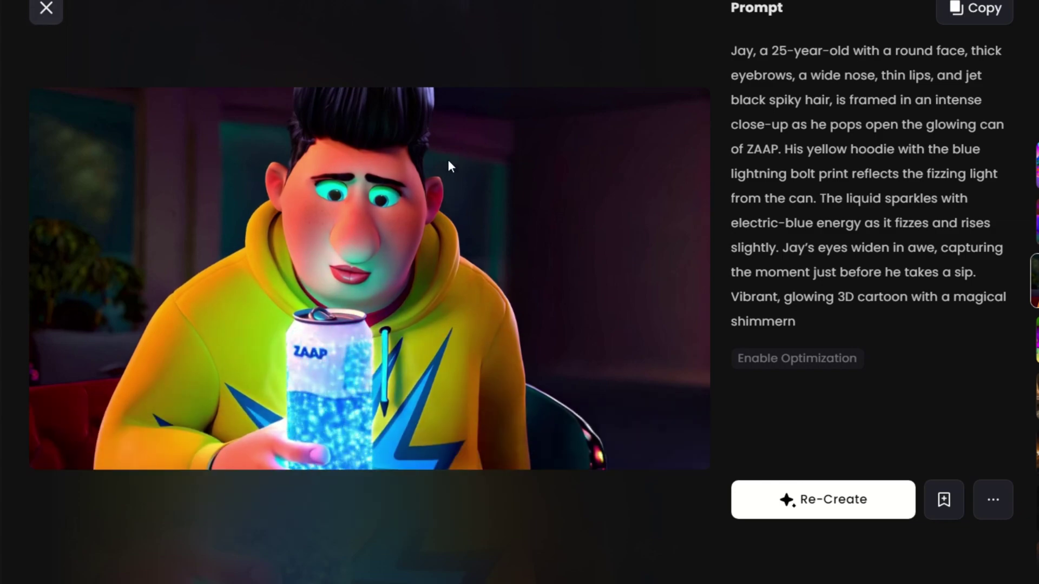
{"action": "key", "text": "Escape"}
Step: Watch the ZAAP sipping and sprouting wings videos with their prompts, and return to the list of own videos
{"action": "left_click", "coordinate": [422, 514]}
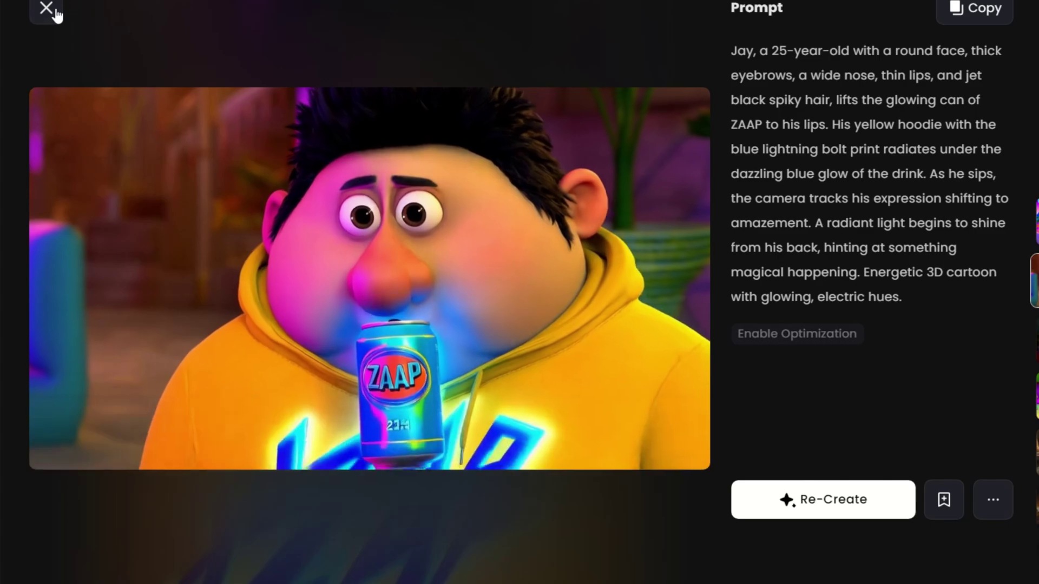
{"action": "key", "text": "Escape"}
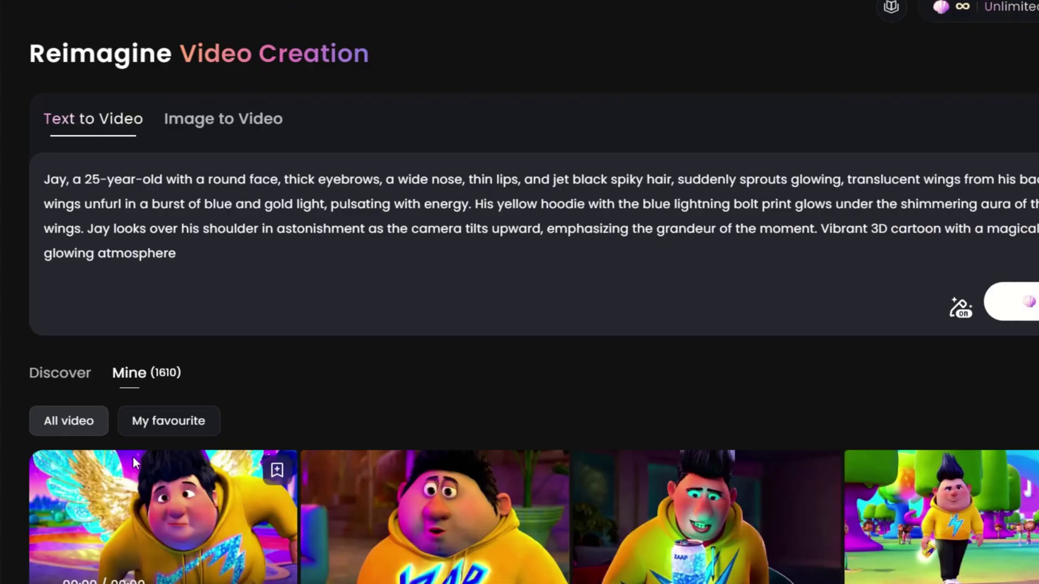
{"action": "scroll", "coordinate": [165, 360], "scroll_direction": "down", "scroll_amount": 5}
{"action": "left_click", "coordinate": [168, 354]}
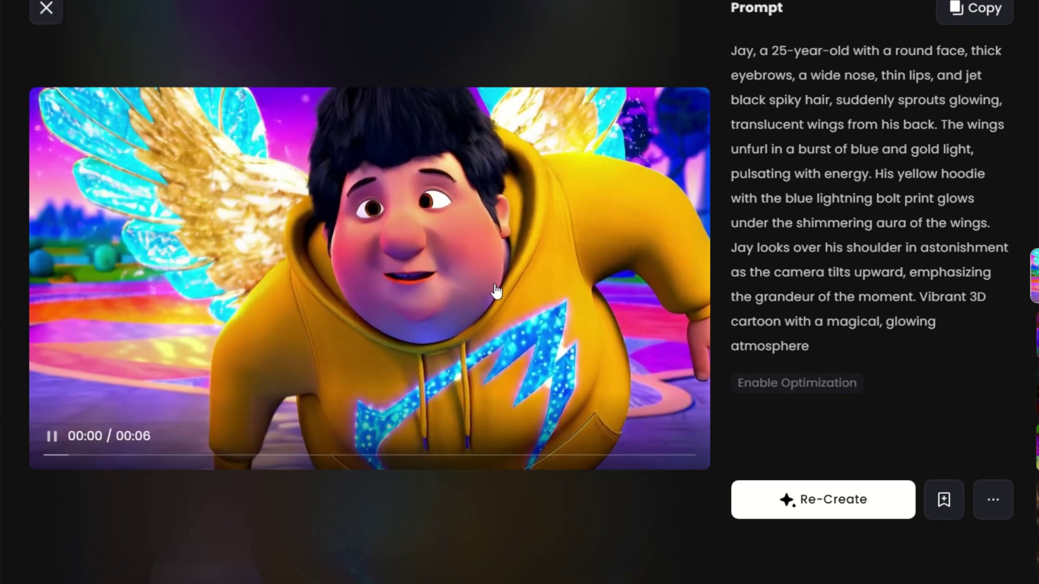
{"action": "key", "text": "Escape"}
{"action": "scroll", "coordinate": [459, 292], "scroll_direction": "down", "scroll_amount": 3}
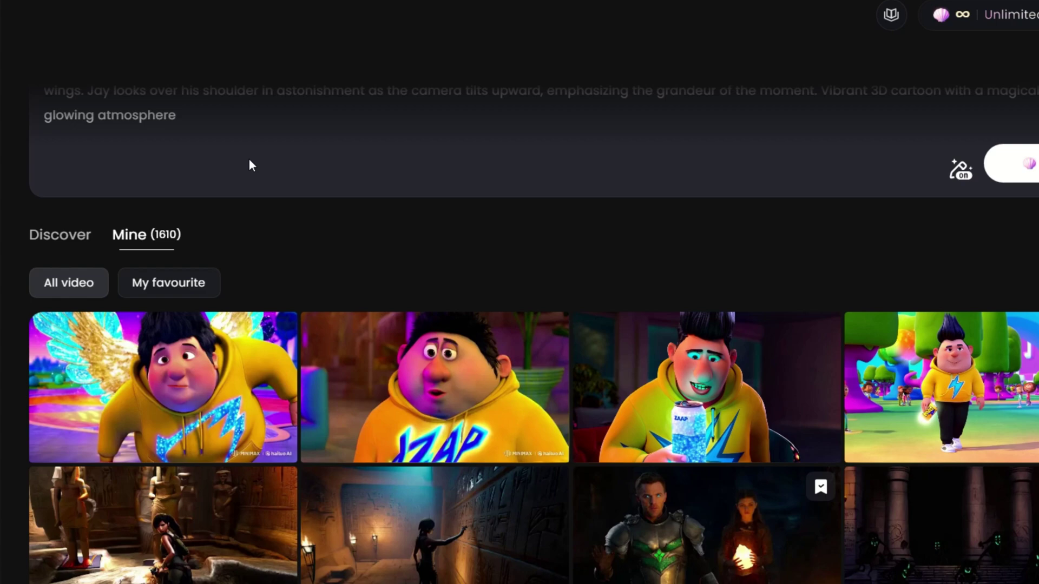
{"action": "scroll", "coordinate": [161, 162], "scroll_direction": "up", "scroll_amount": 3}
{"action": "scroll", "coordinate": [357, 218], "scroll_direction": "down", "scroll_amount": 3}
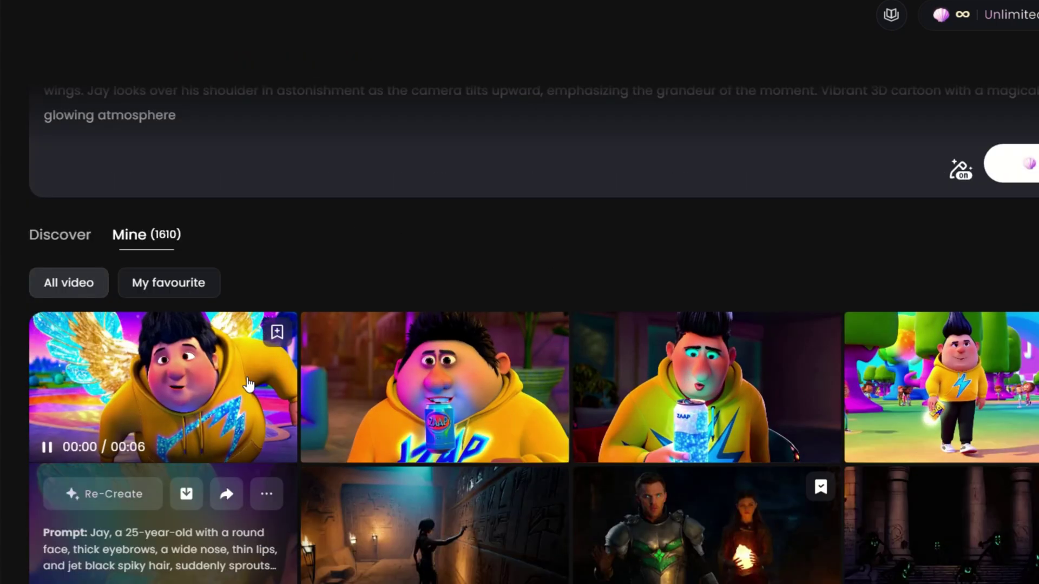
Step: Switch to the ChatGPT conversation and read back through the storyboard's shot prompts, returning to Shot 4: Aerial Shot
{"action": "left_click", "coordinate": [1017, 1]}
{"action": "left_click_drag", "start_coordinate": [890, 6], "coordinate": [176, 153]}
{"action": "scroll", "coordinate": [177, 154], "scroll_direction": "up", "scroll_amount": 3}
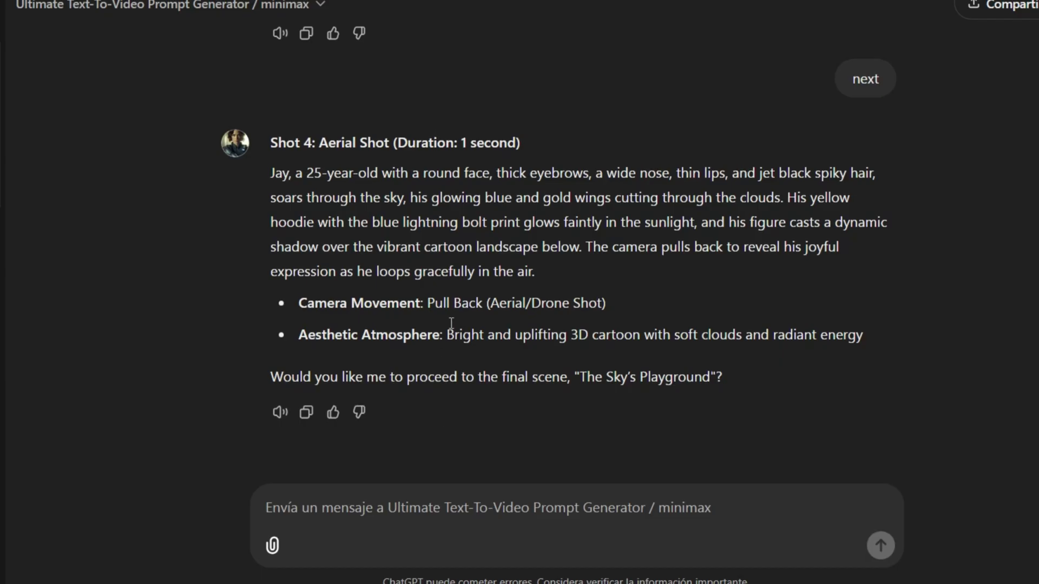
{"action": "scroll", "coordinate": [452, 303], "scroll_direction": "up", "scroll_amount": 15}
{"action": "scroll", "coordinate": [453, 303], "scroll_direction": "down", "scroll_amount": 6}
{"action": "scroll", "coordinate": [453, 303], "scroll_direction": "up", "scroll_amount": 4}
{"action": "scroll", "coordinate": [454, 303], "scroll_direction": "up", "scroll_amount": 13}
{"action": "scroll", "coordinate": [433, 254], "scroll_direction": "down", "scroll_amount": 15}
{"action": "scroll", "coordinate": [426, 252], "scroll_direction": "down", "scroll_amount": 7}
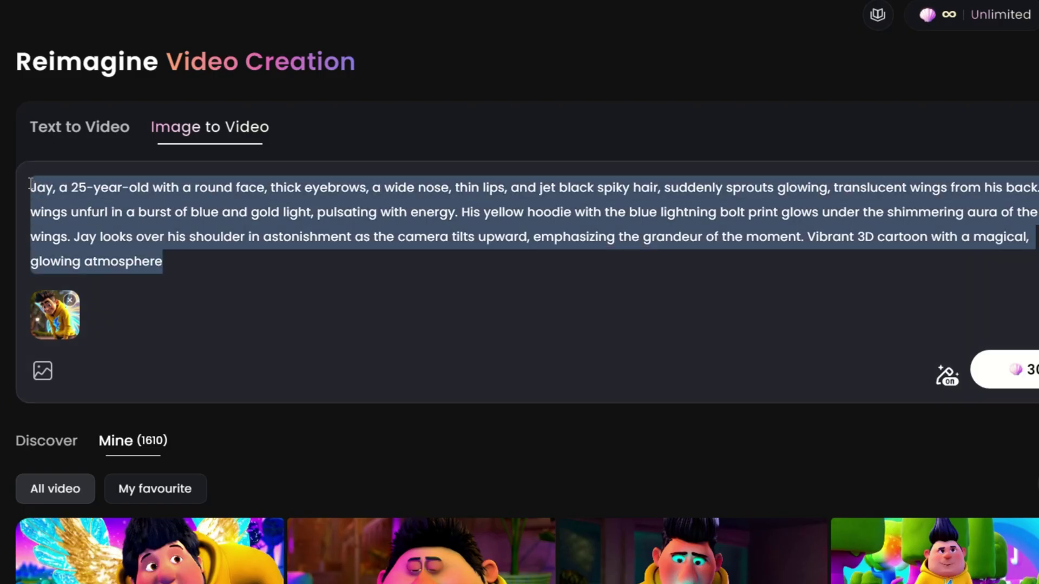
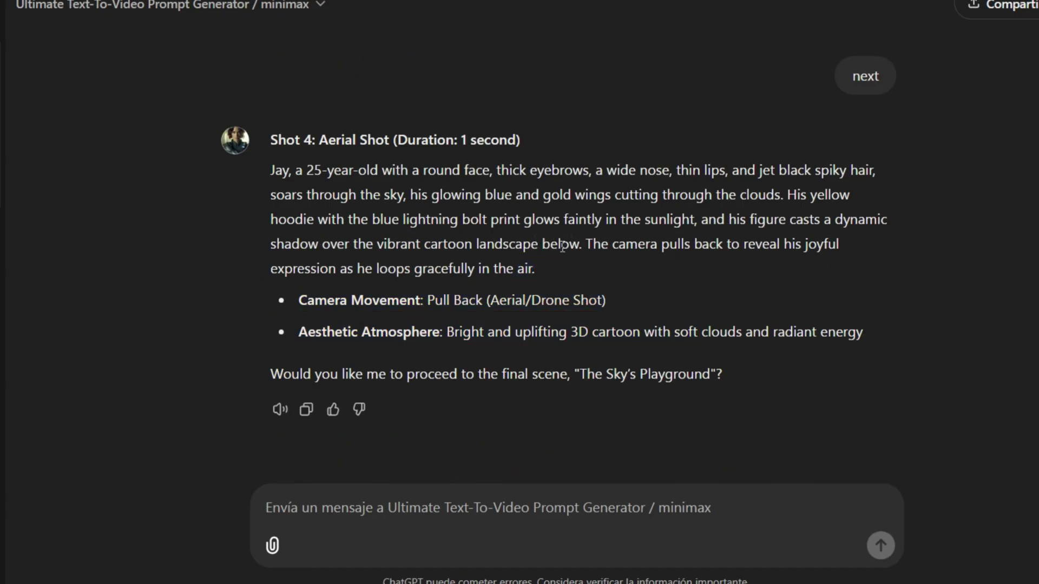
Step: Generate a Hailuo image-to-video clip from the flying image using the Shot 4 aerial description and its Pull Back camera movement, and check the queue
{"action": "left_click_drag", "start_coordinate": [590, 253], "coordinate": [605, 301]}
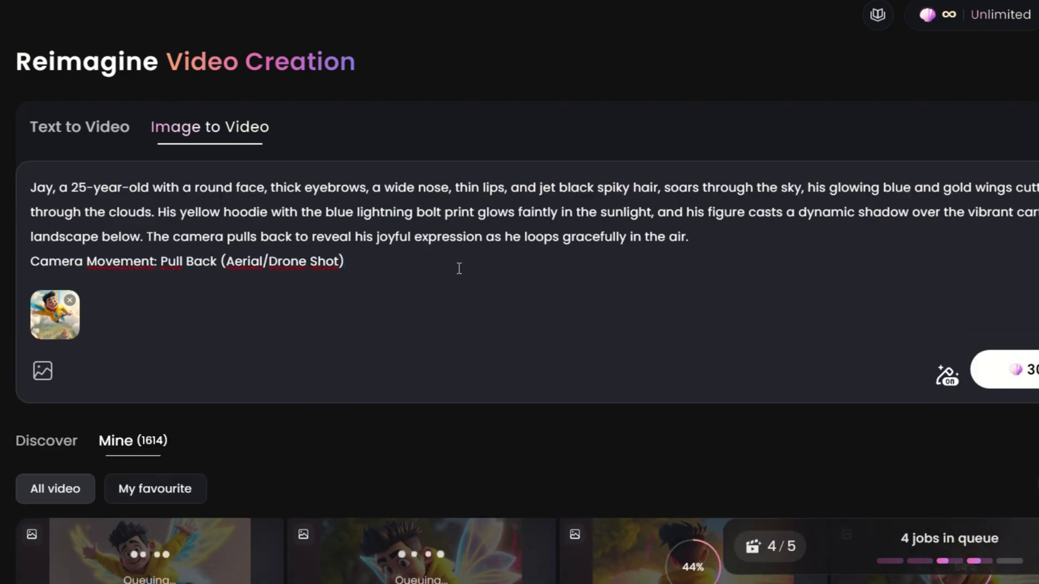
{"action": "scroll", "coordinate": [460, 269], "scroll_direction": "down", "scroll_amount": 5}
{"action": "scroll", "coordinate": [439, 257], "scroll_direction": "up", "scroll_amount": 3}
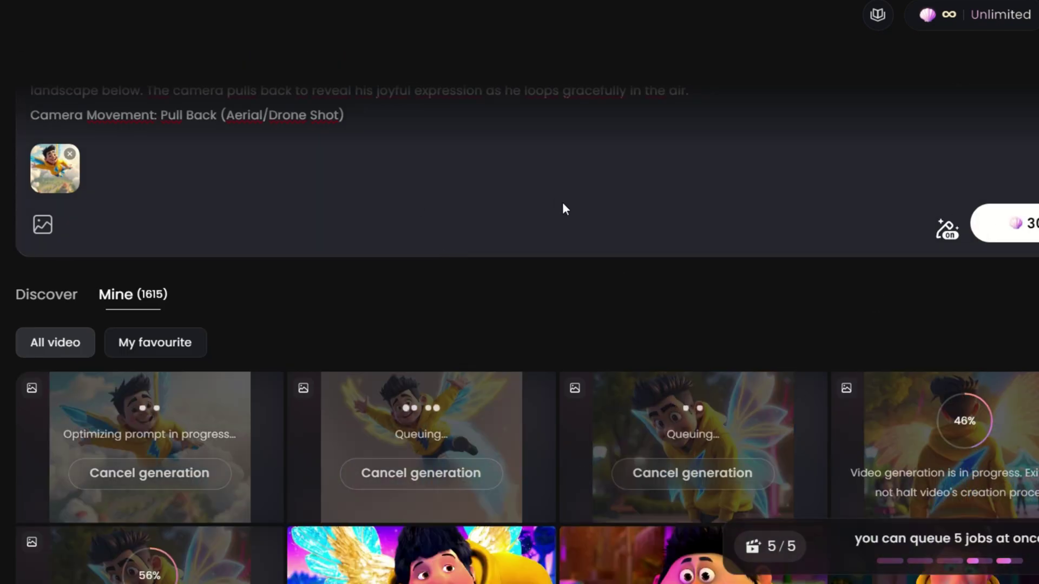
{"action": "scroll", "coordinate": [307, 160], "scroll_direction": "up", "scroll_amount": 3}
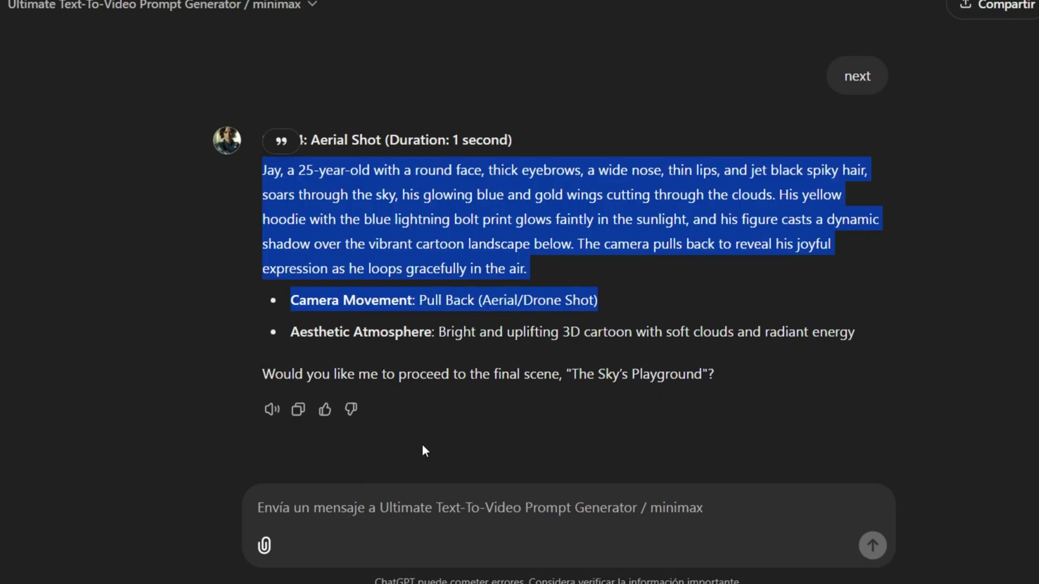
Step: Back in ChatGPT, send "next" and copy the Scene 3 Shot 1 wide shot prompt, including its camera movement and atmosphere
{"action": "scroll", "coordinate": [397, 250], "scroll_direction": "up", "scroll_amount": 5}
{"action": "scroll", "coordinate": [398, 251], "scroll_direction": "down", "scroll_amount": 5}
{"action": "left_click", "coordinate": [352, 508]}
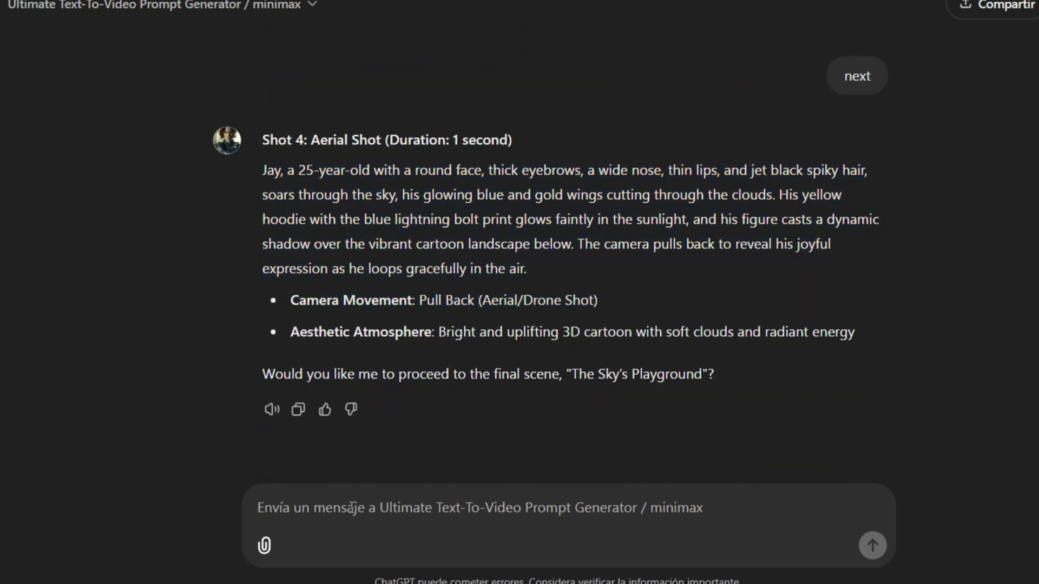
{"action": "key", "text": "Return"}
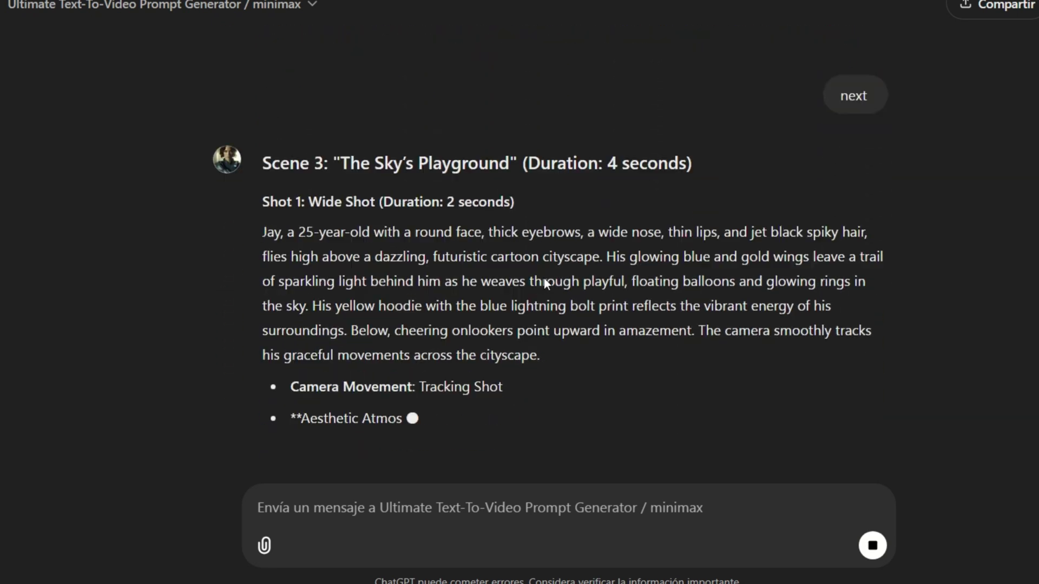
{"action": "left_click_drag", "start_coordinate": [863, 368], "coordinate": [261, 190]}
{"action": "right_click", "coordinate": [280, 213]}
{"action": "left_click", "coordinate": [295, 220]}
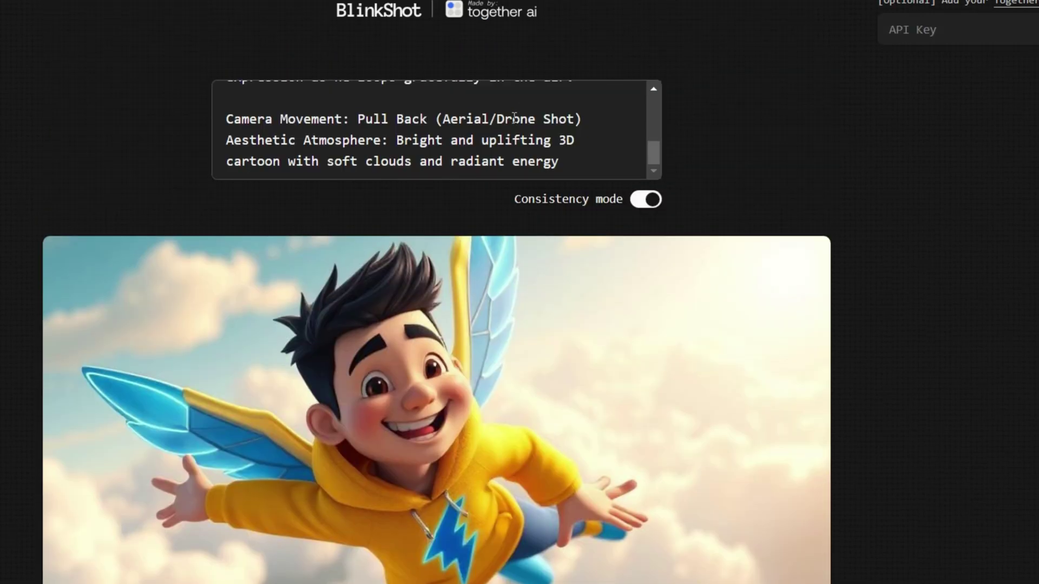
Step: Switch to BlinkShot, replace the prompt with the copied wide shot text, and save the generated image of the flight above the cityscape
{"action": "left_click_drag", "start_coordinate": [553, 133], "coordinate": [275, 48]}
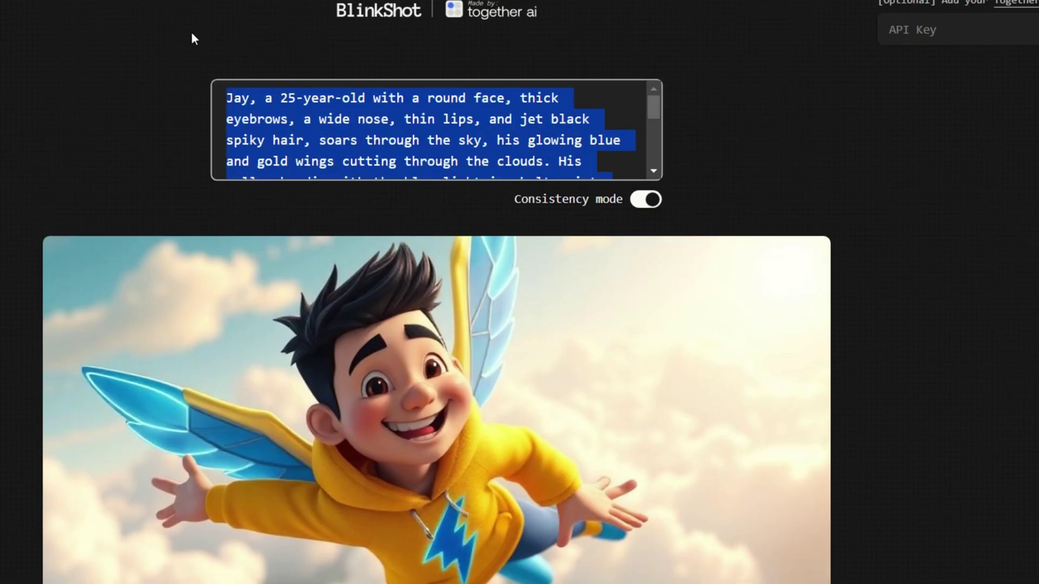
{"action": "key", "text": "ctrl+v"}
{"action": "scroll", "coordinate": [315, 215], "scroll_direction": "down", "scroll_amount": 5}
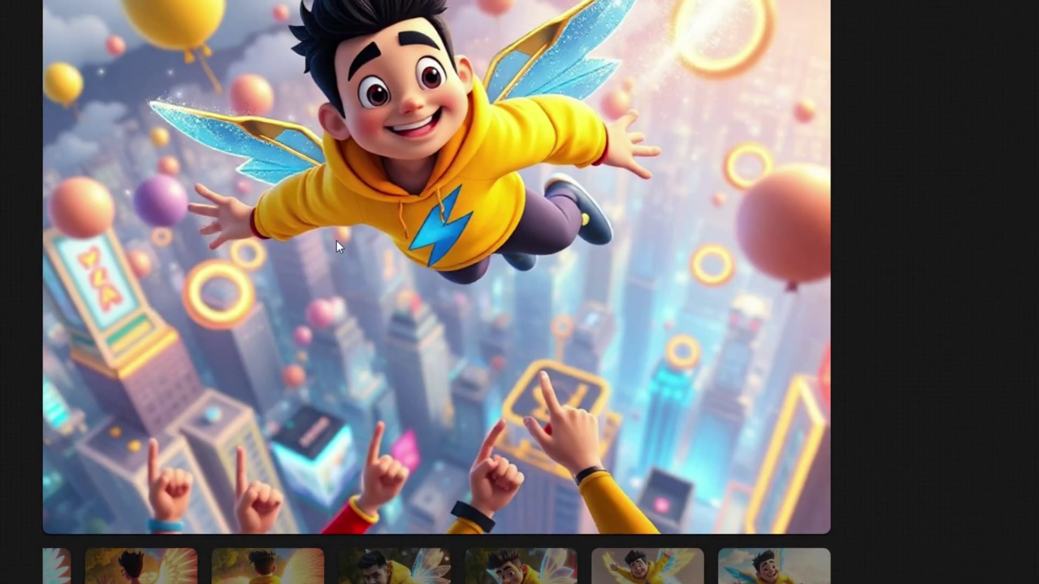
{"action": "right_click", "coordinate": [385, 193]}
{"action": "left_click", "coordinate": [400, 238]}
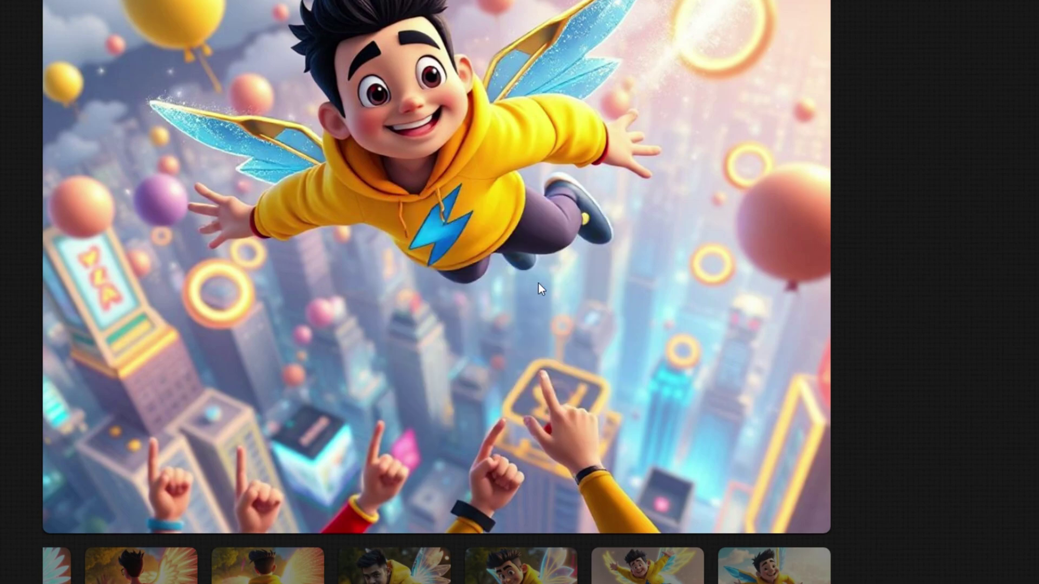
{"action": "key", "text": "Return"}
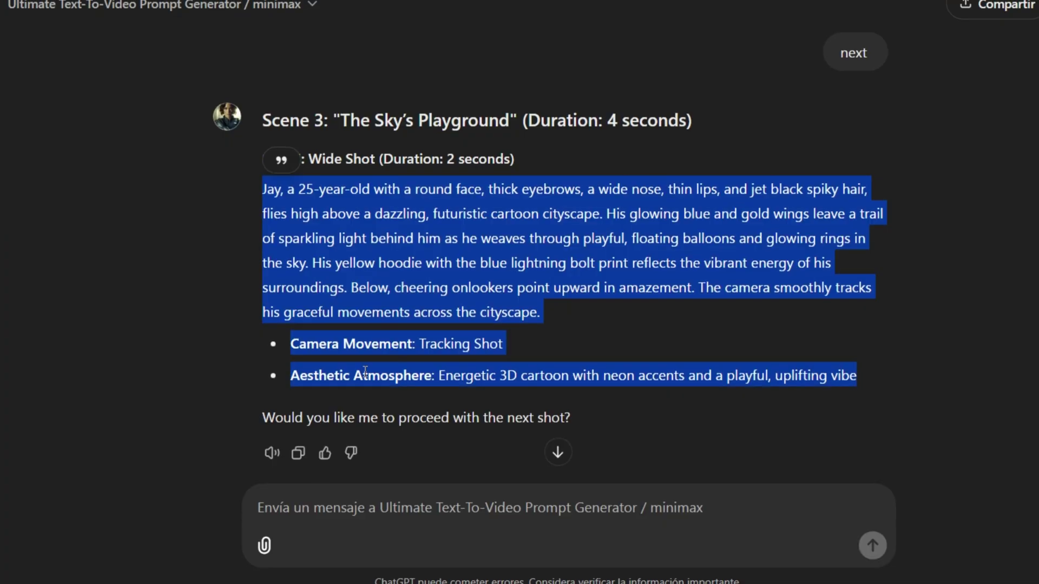
Step: Return to ChatGPT, send "next" and copy the full Shot 2 close-up prompt with its camera movement and atmosphere
{"action": "left_click", "coordinate": [346, 511]}
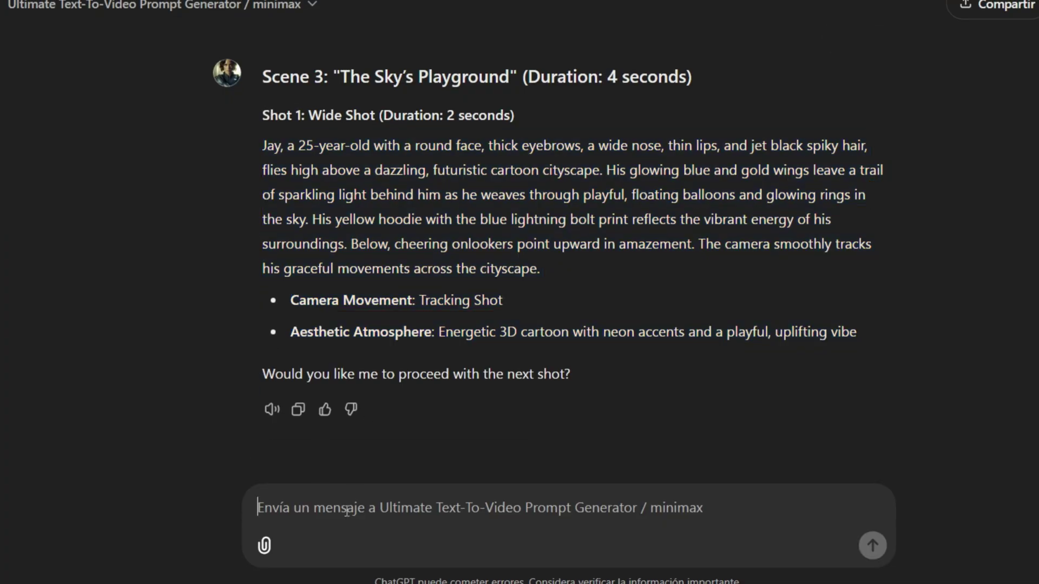
{"action": "key", "text": "Return"}
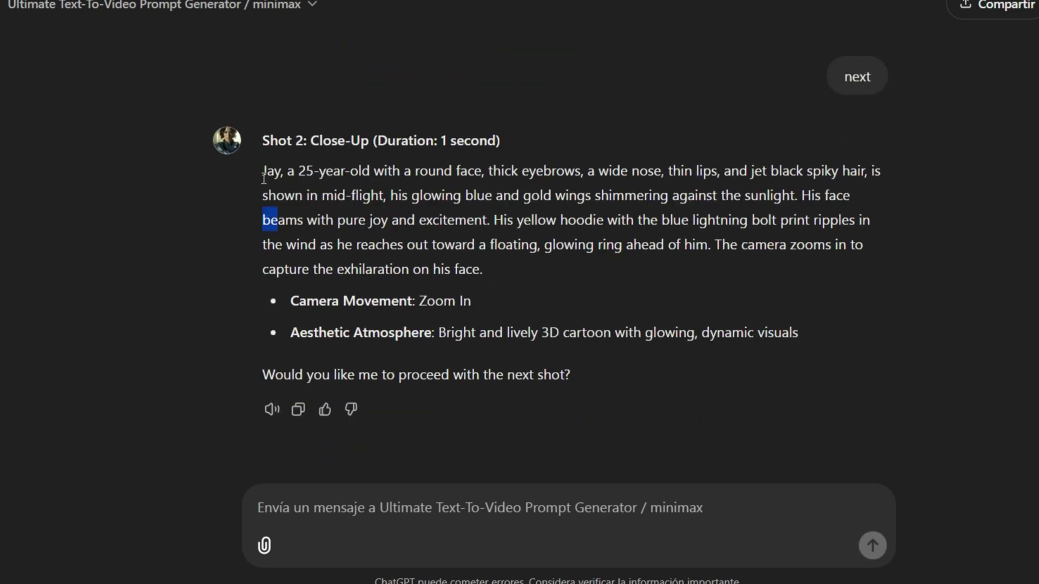
{"action": "left_click_drag", "start_coordinate": [263, 179], "coordinate": [805, 325]}
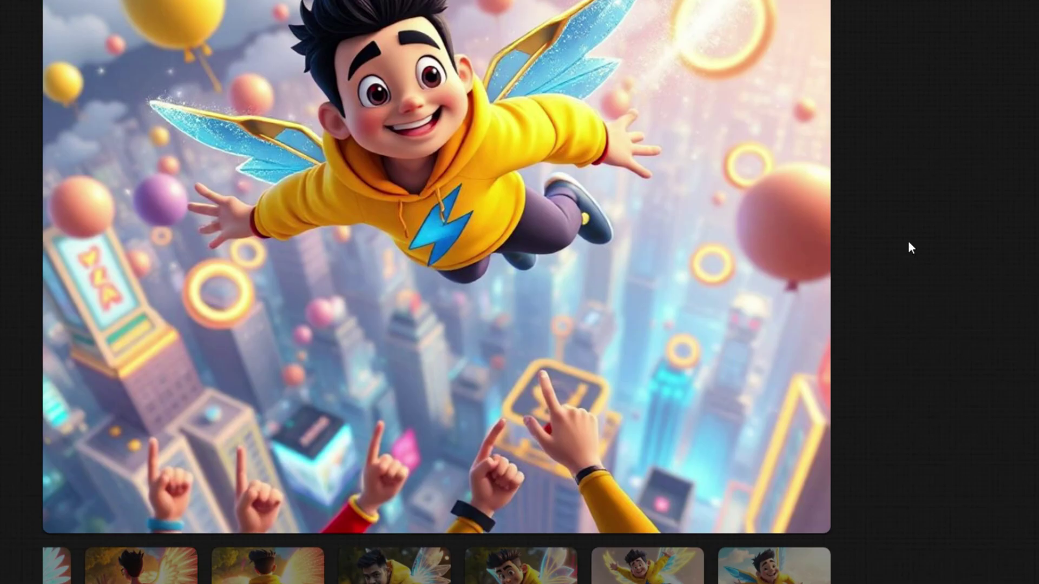
Step: In BlinkShot, replace the prompt with the copied close-up text and save the generated image of the character reaching for the glowing ring
{"action": "scroll", "coordinate": [907, 241], "scroll_direction": "up", "scroll_amount": 4}
{"action": "key", "text": "ctrl+a"}
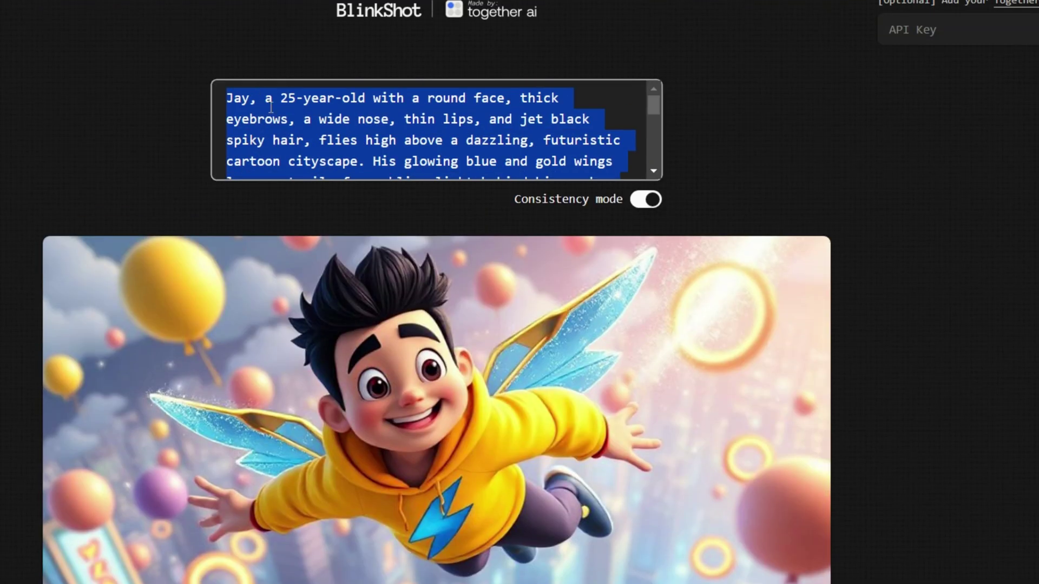
{"action": "key", "text": "BackSpace"}
{"action": "key", "text": "ctrl+v"}
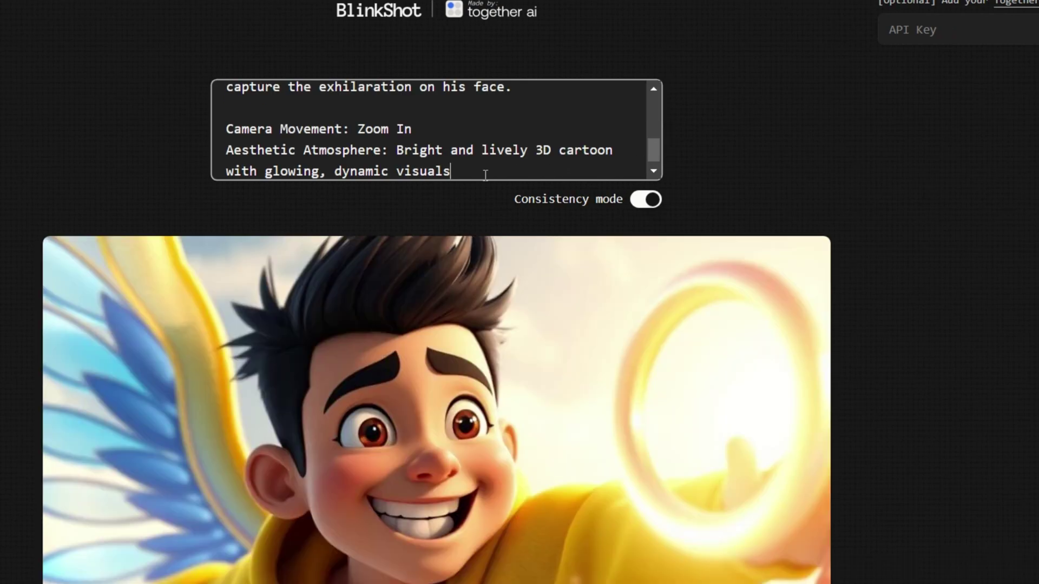
{"action": "scroll", "coordinate": [485, 175], "scroll_direction": "down", "scroll_amount": 5}
{"action": "right_click", "coordinate": [414, 287]}
{"action": "left_click", "coordinate": [477, 322]}
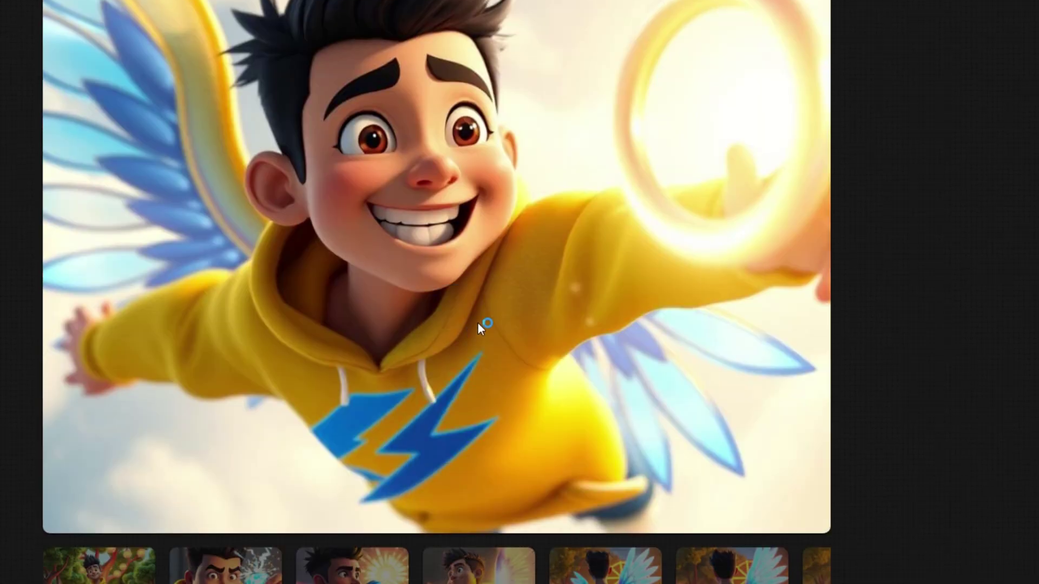
{"action": "left_click", "coordinate": [904, 567]}
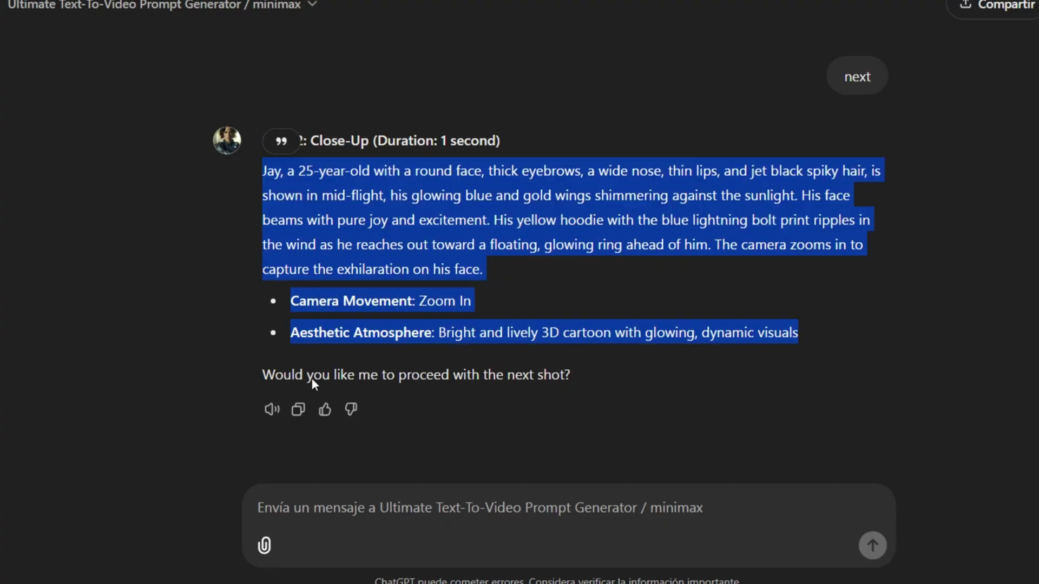
Step: Back in ChatGPT, send "next" and copy the Shot 3 low angle prompt with its camera movement and atmosphere
{"action": "left_click", "coordinate": [343, 509]}
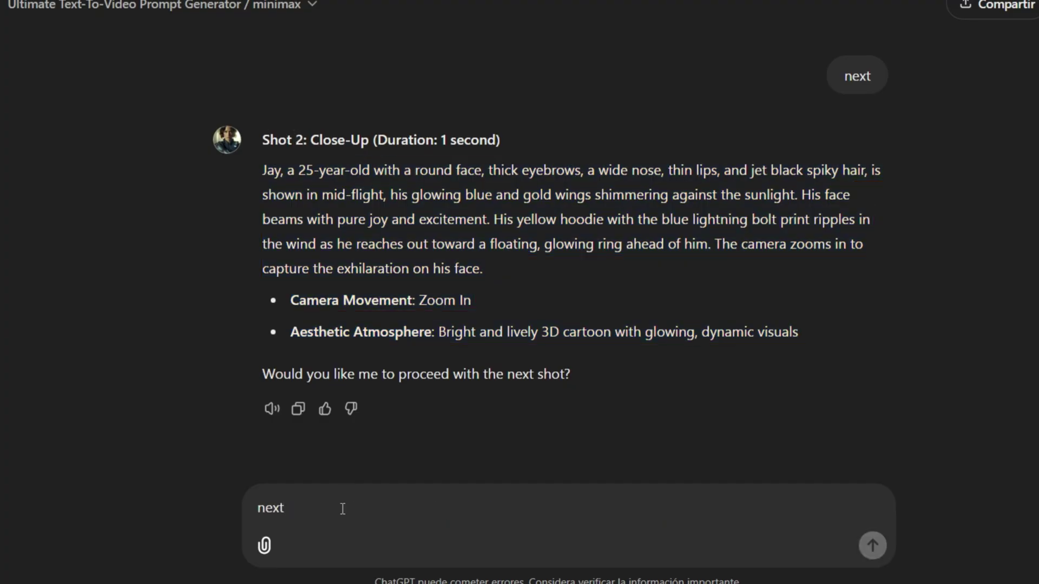
{"action": "type", "text": "next"}
{"action": "key", "text": "Return"}
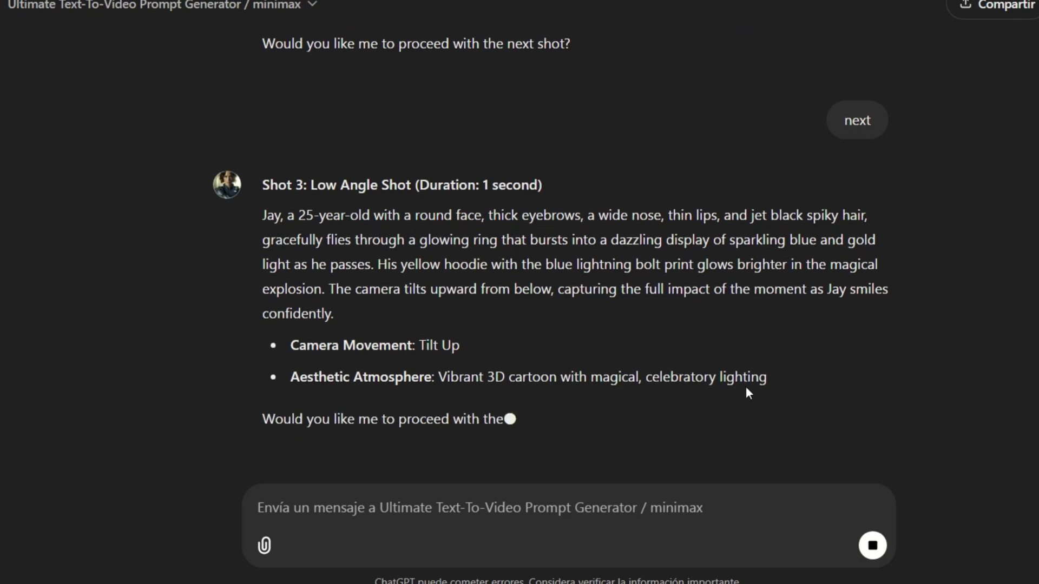
{"action": "left_click_drag", "start_coordinate": [746, 386], "coordinate": [257, 220]}
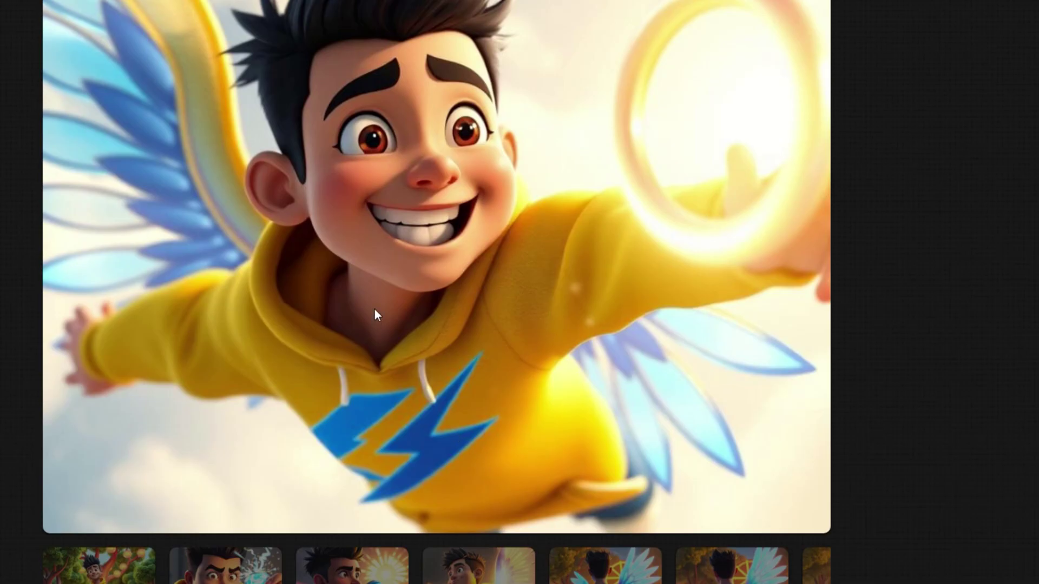
Step: In BlinkShot, replace the prompt with the copied low angle text and save the generated glowing ring image as "descarga (82)" on the desktop
{"action": "scroll", "coordinate": [723, 106], "scroll_direction": "up", "scroll_amount": 5}
{"action": "scroll", "coordinate": [725, 113], "scroll_direction": "down", "scroll_amount": 5}
{"action": "scroll", "coordinate": [724, 113], "scroll_direction": "up", "scroll_amount": 5}
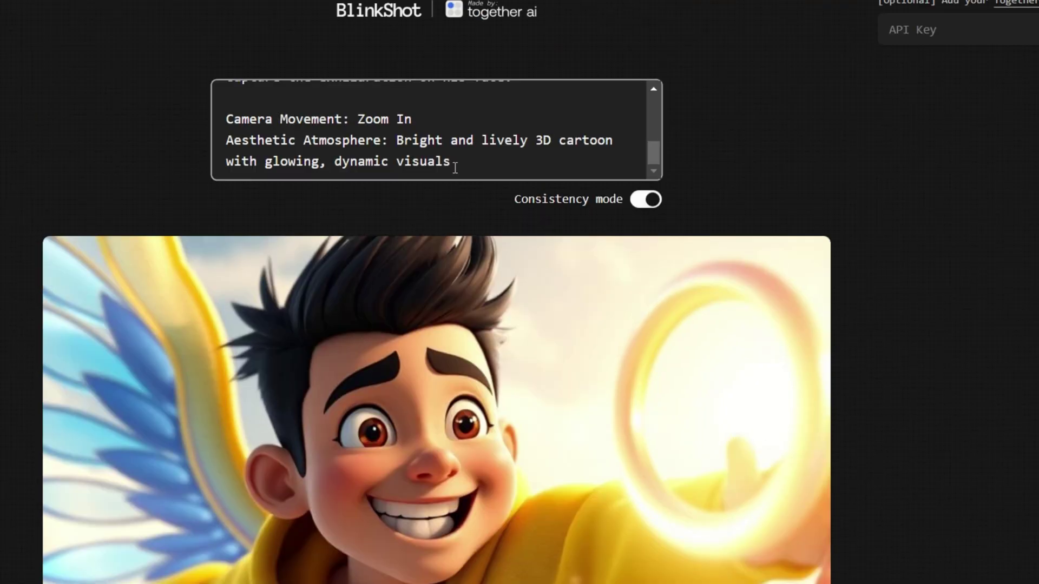
{"action": "key", "text": "ctrl+a"}
{"action": "key", "text": "ctrl+v"}
{"action": "scroll", "coordinate": [458, 207], "scroll_direction": "down", "scroll_amount": 3}
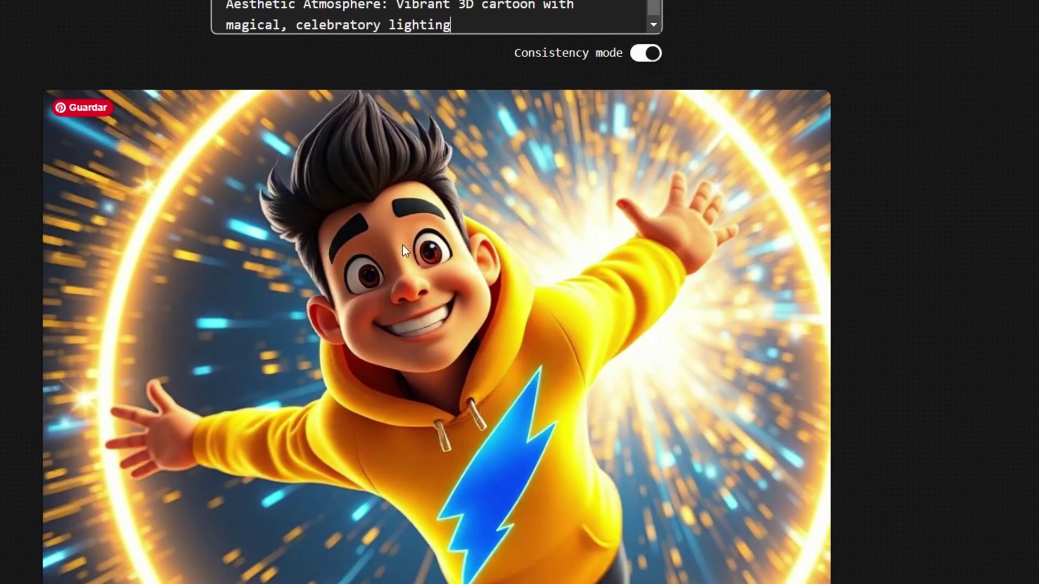
{"action": "scroll", "coordinate": [402, 245], "scroll_direction": "down", "scroll_amount": 2}
{"action": "right_click", "coordinate": [388, 255]}
{"action": "left_click", "coordinate": [448, 307]}
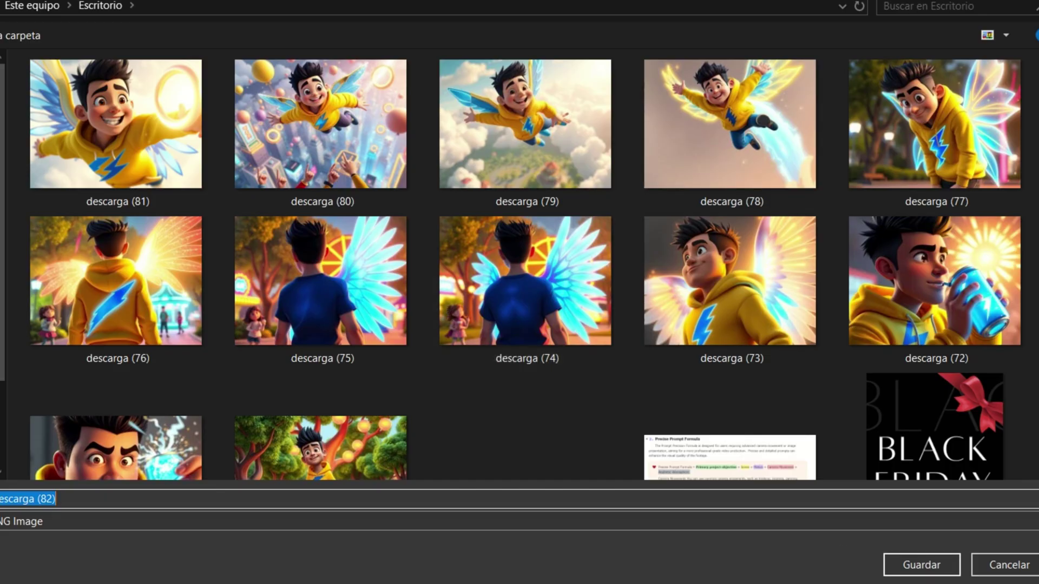
{"action": "left_click", "coordinate": [922, 565]}
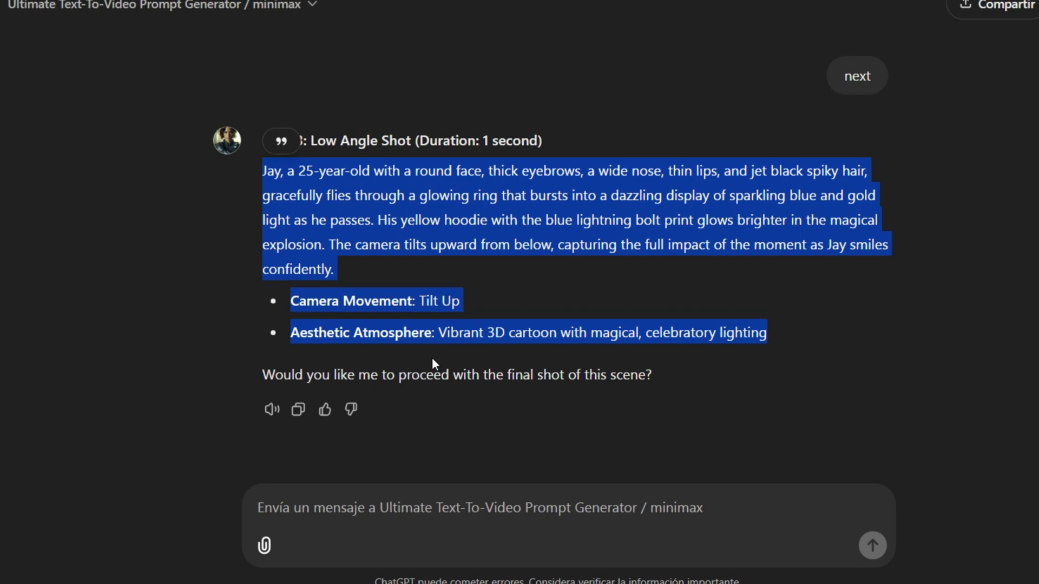
Step: Return to ChatGPT, send "next" and copy the Shot 4 high angle prompt with its camera movement and atmosphere
{"action": "left_click", "coordinate": [512, 223]}
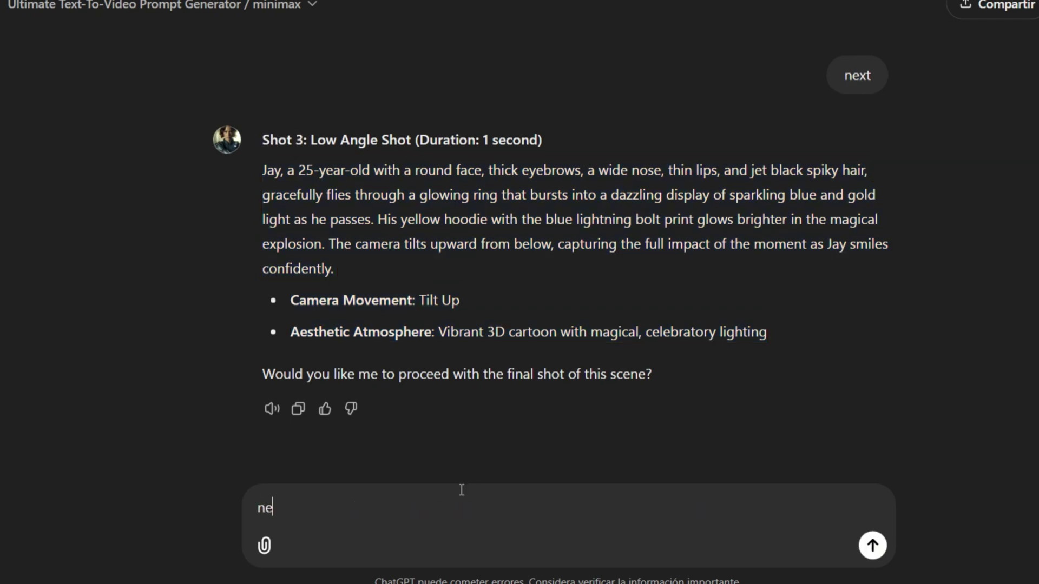
{"action": "key", "text": "Return"}
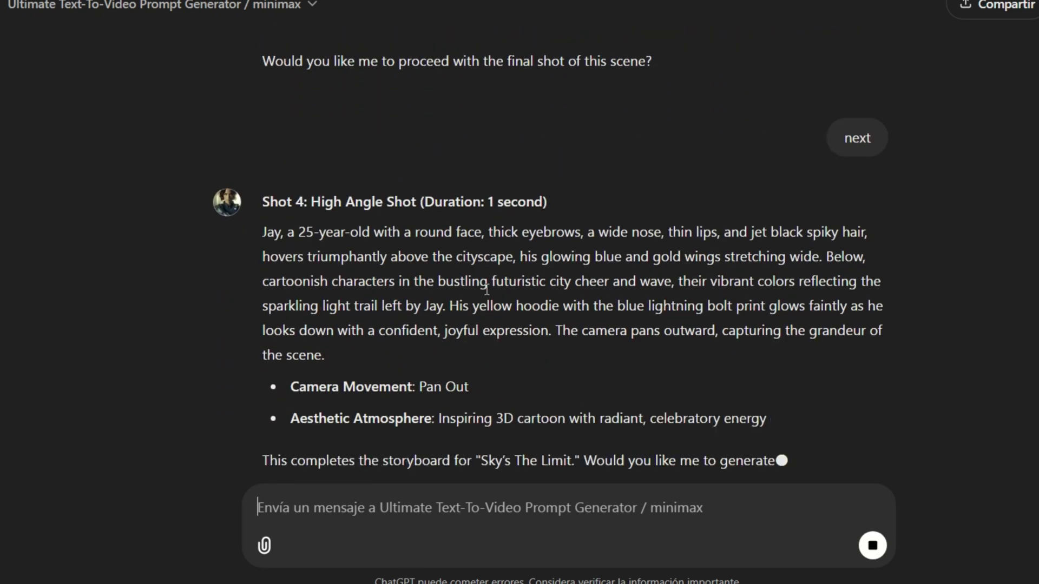
{"action": "left_click_drag", "start_coordinate": [790, 352], "coordinate": [265, 149]}
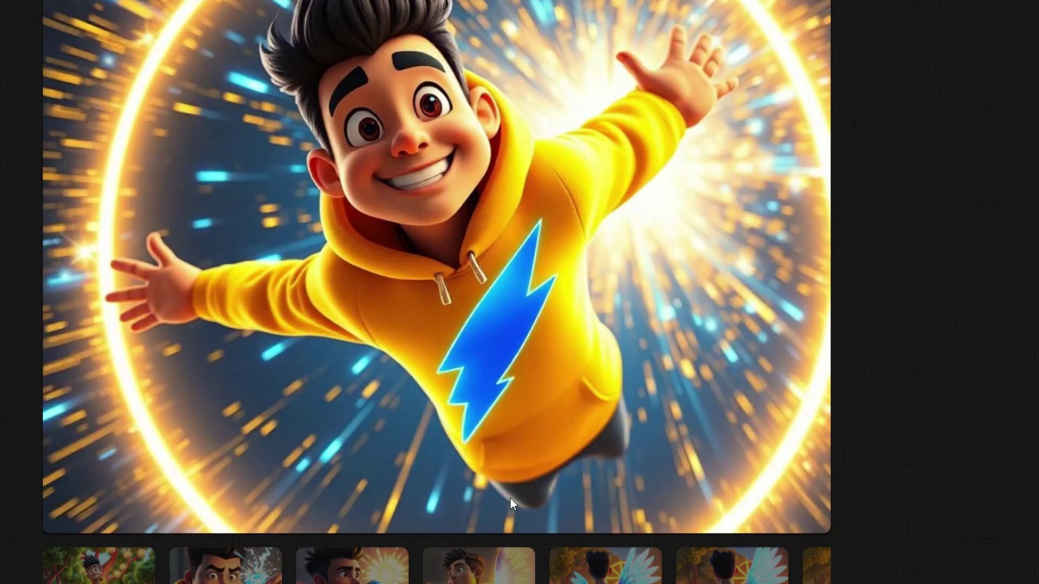
Step: In BlinkShot, replace the prompt with the copied high angle text, save the generated cityscape hover image, and return to the ChatGPT conversation
{"action": "scroll", "coordinate": [880, 182], "scroll_direction": "up", "scroll_amount": 5}
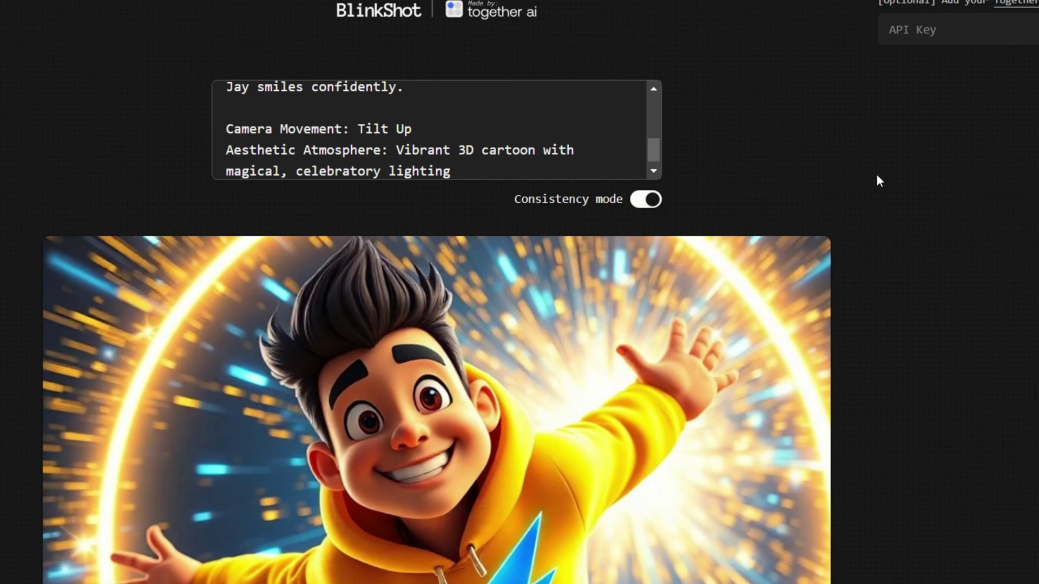
{"action": "key", "text": "ctrl+a"}
{"action": "key", "text": "ctrl+v"}
{"action": "scroll", "coordinate": [435, 284], "scroll_direction": "down", "scroll_amount": 5}
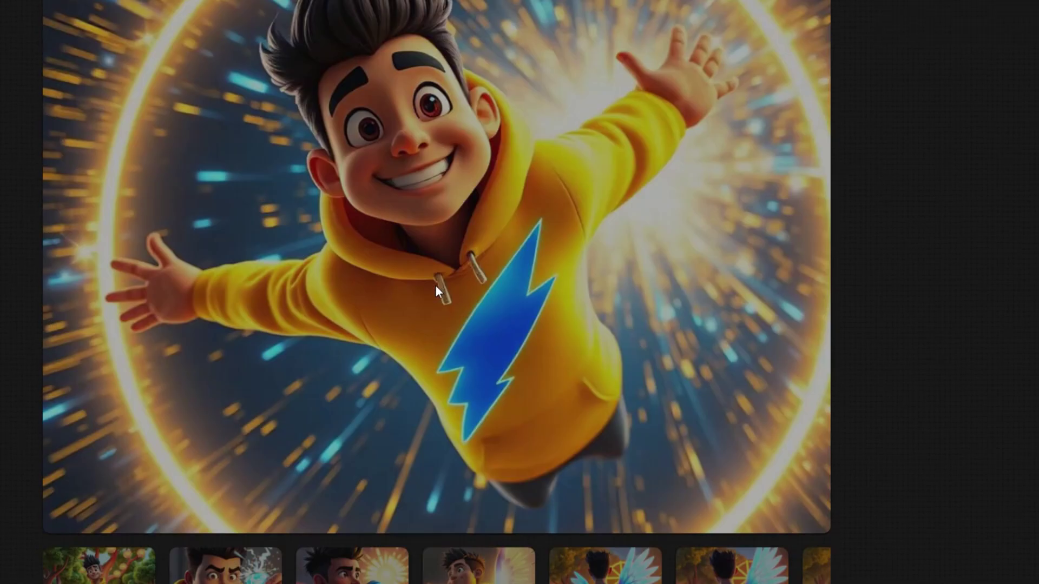
{"action": "scroll", "coordinate": [457, 277], "scroll_direction": "up", "scroll_amount": 2}
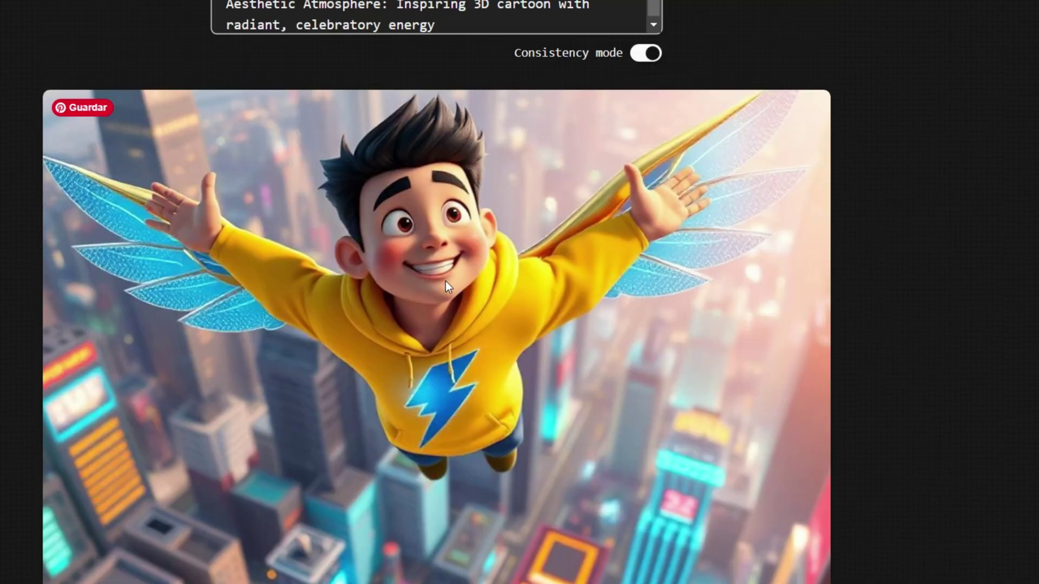
{"action": "key", "text": "Return"}
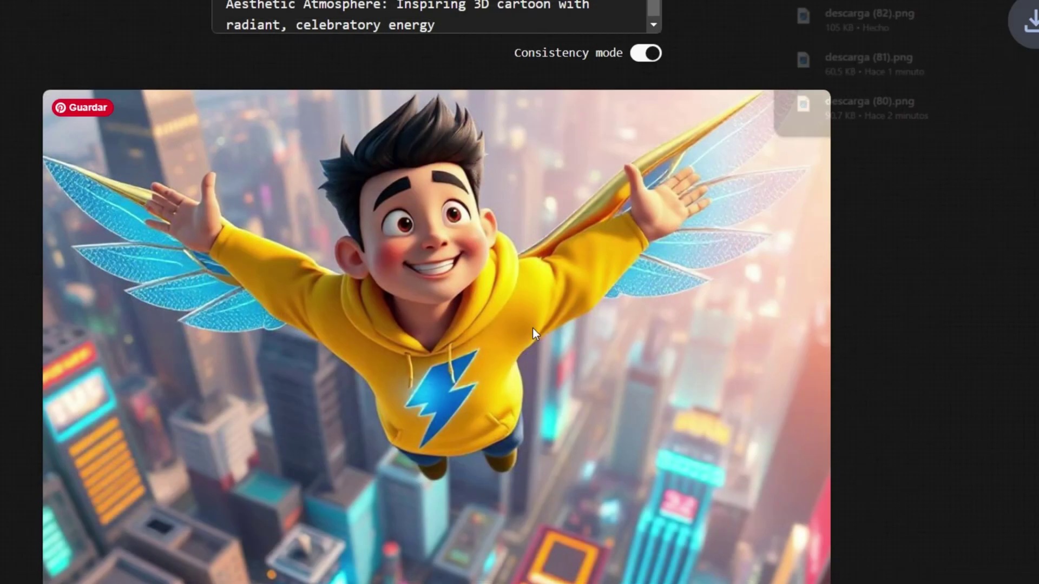
{"action": "key", "text": "ctrl+Tab"}
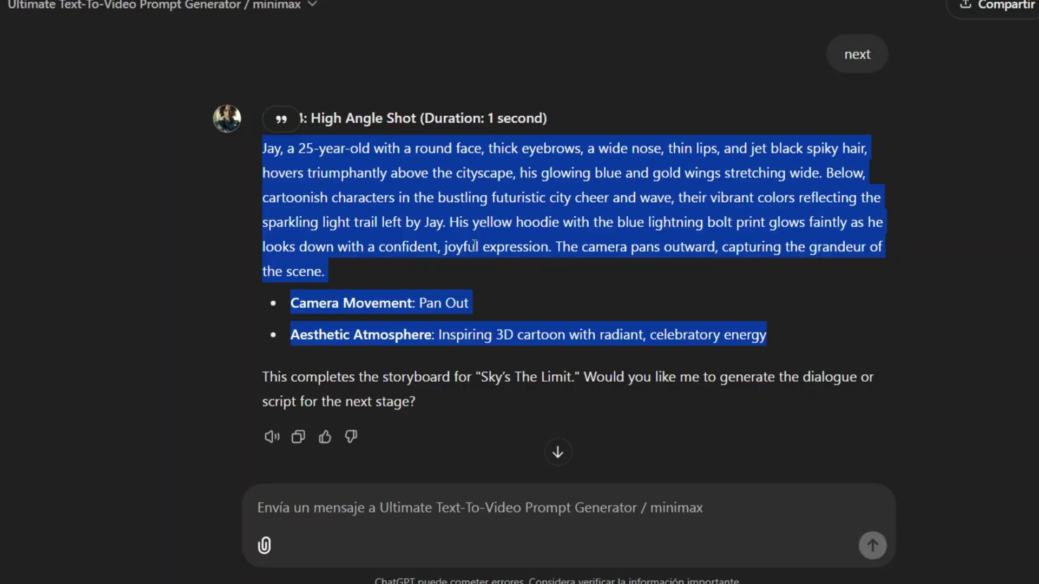
Step: In Hailuo AI, examine the finished wing videos from the front and back views and check the remaining generations
{"action": "left_click", "coordinate": [593, 191]}
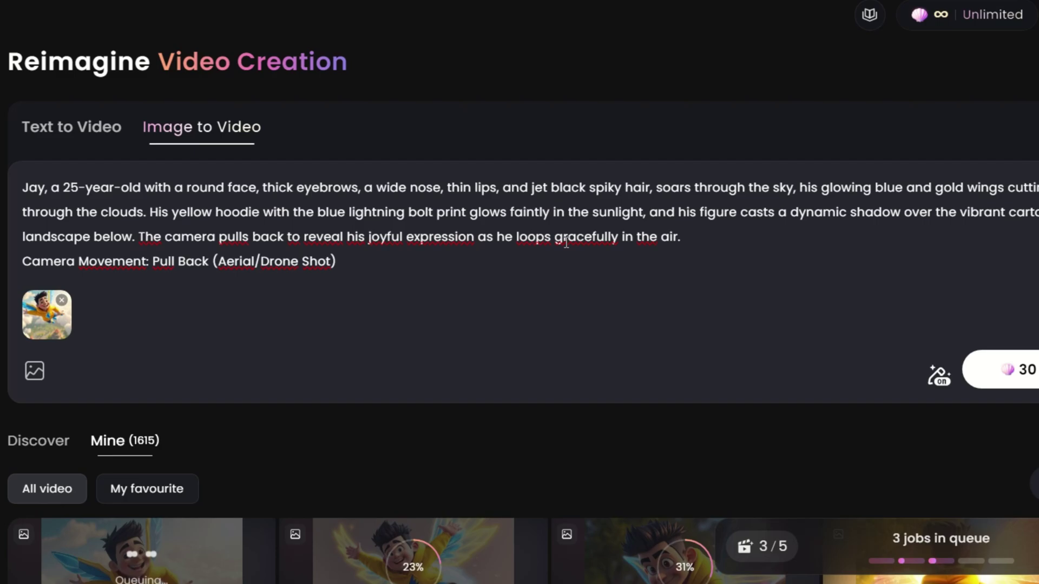
{"action": "scroll", "coordinate": [516, 275], "scroll_direction": "down", "scroll_amount": 5}
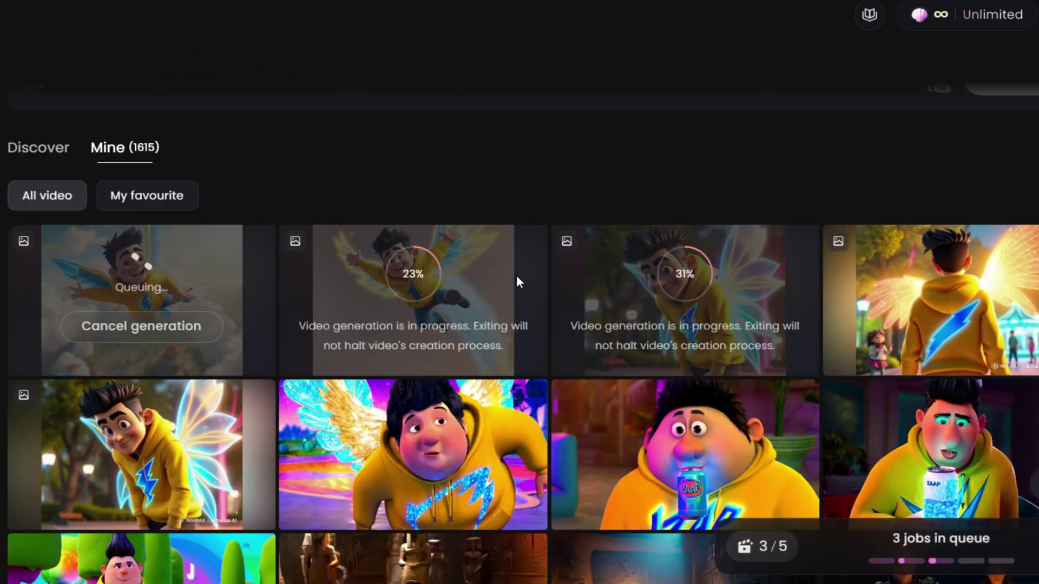
{"action": "scroll", "coordinate": [317, 355], "scroll_direction": "down", "scroll_amount": 3}
{"action": "left_click", "coordinate": [157, 301]}
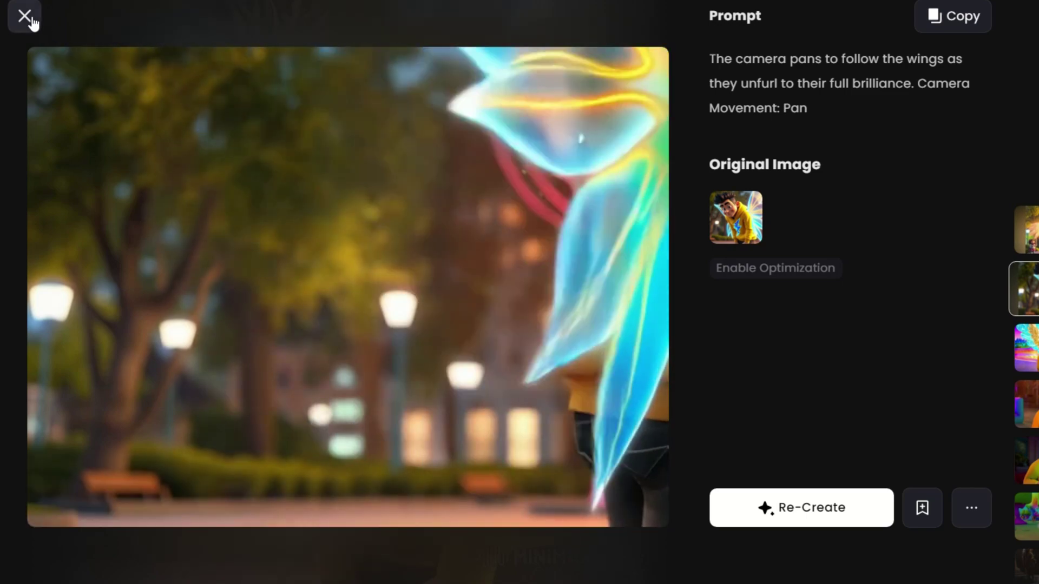
{"action": "left_click", "coordinate": [26, 17]}
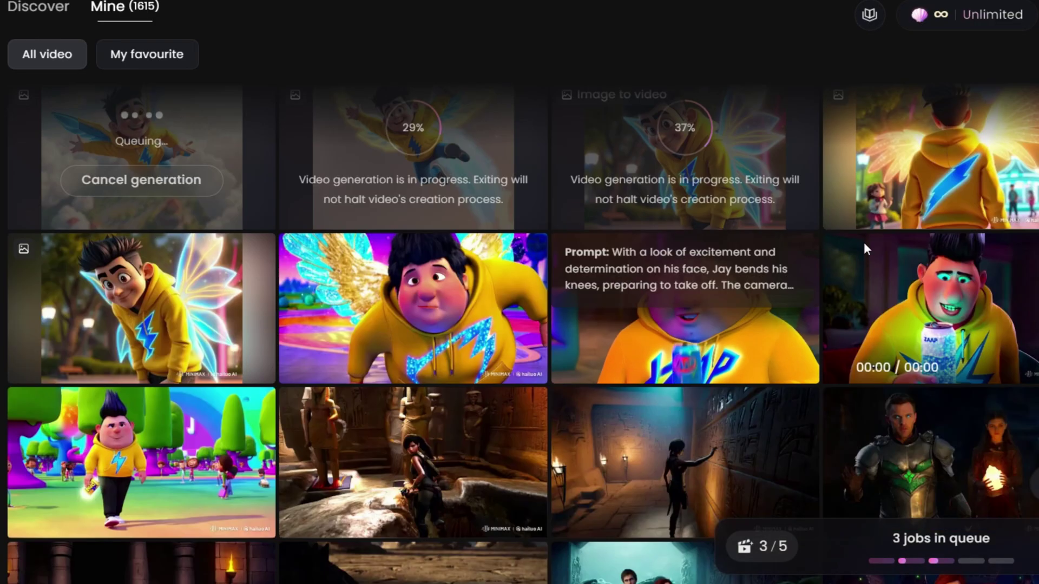
{"action": "left_click", "coordinate": [864, 248]}
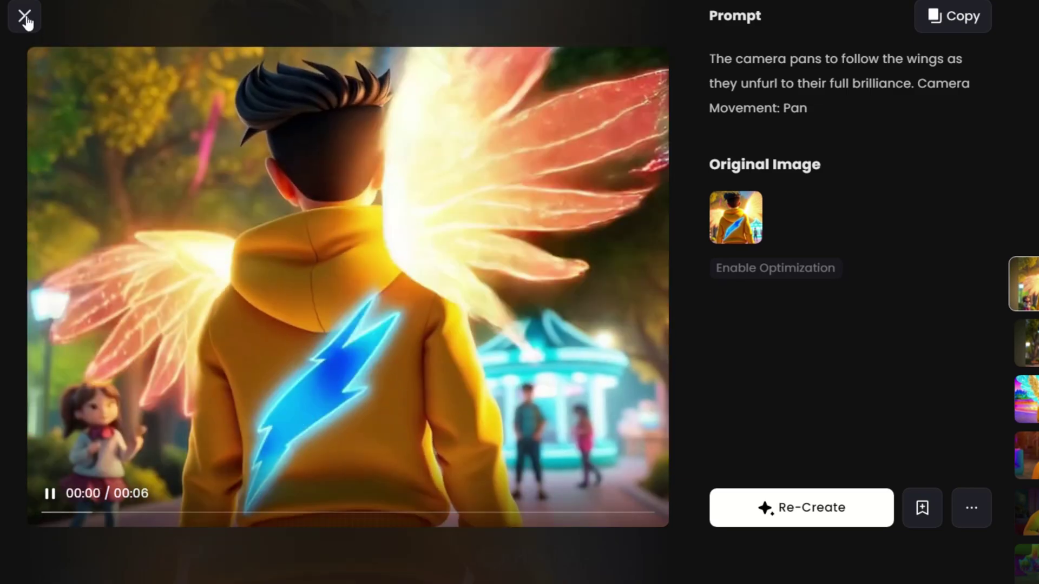
{"action": "left_click", "coordinate": [24, 17]}
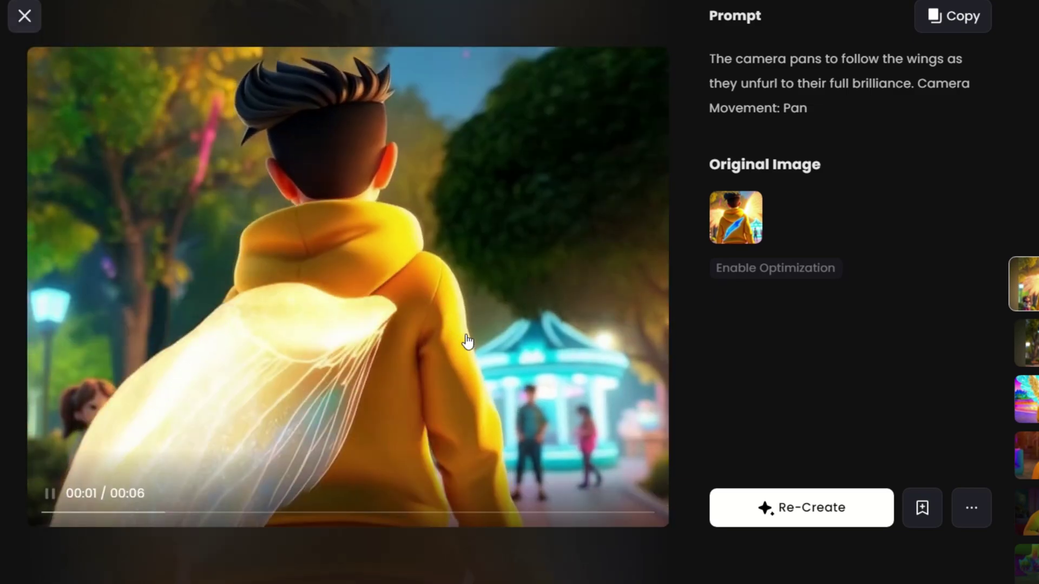
{"action": "scroll", "coordinate": [521, 333], "scroll_direction": "down", "scroll_amount": 5}
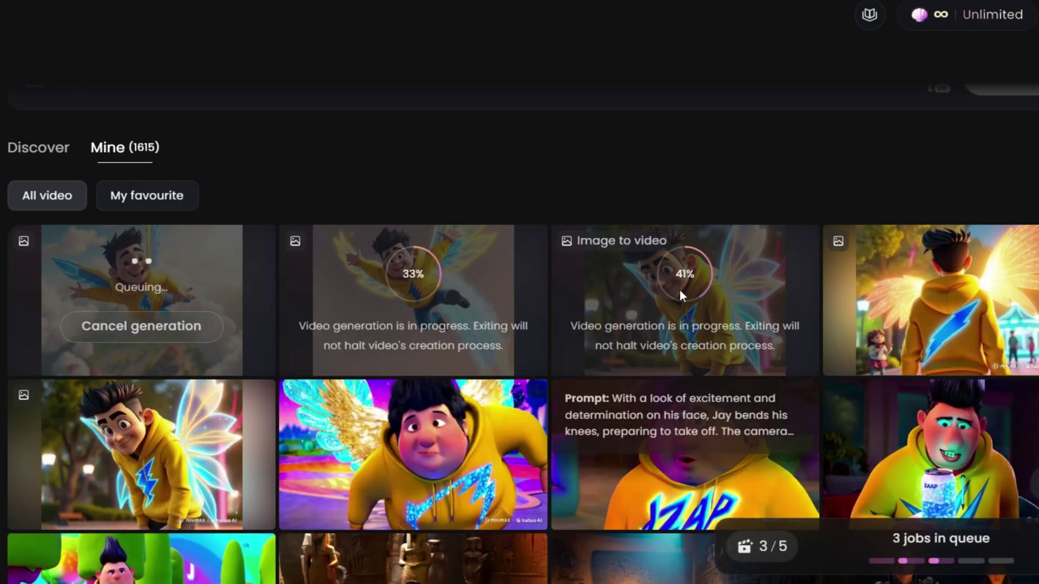
{"action": "mouse_move", "coordinate": [180, 434]}
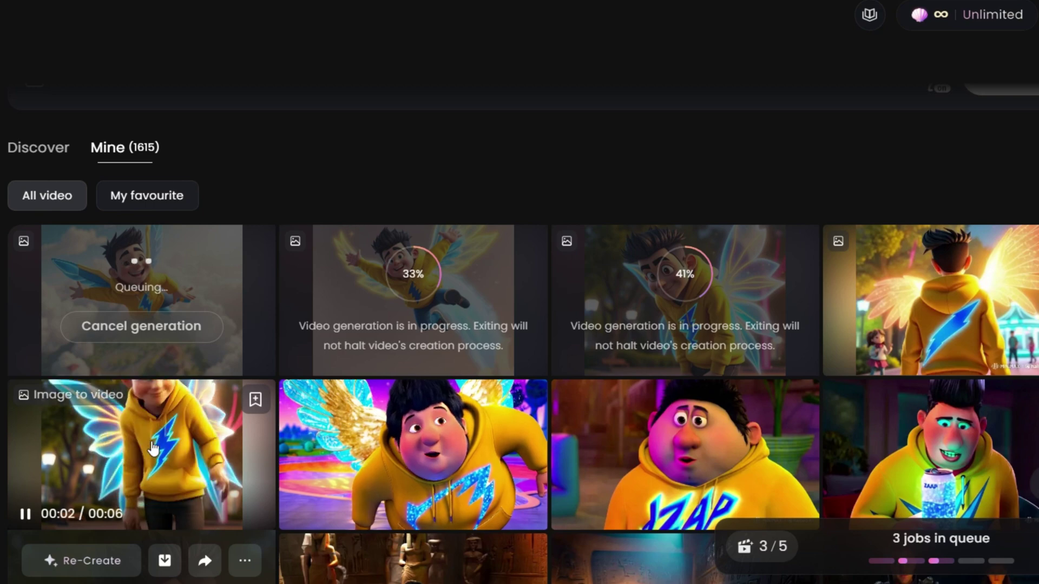
{"action": "scroll", "coordinate": [196, 390], "scroll_direction": "up", "scroll_amount": 5}
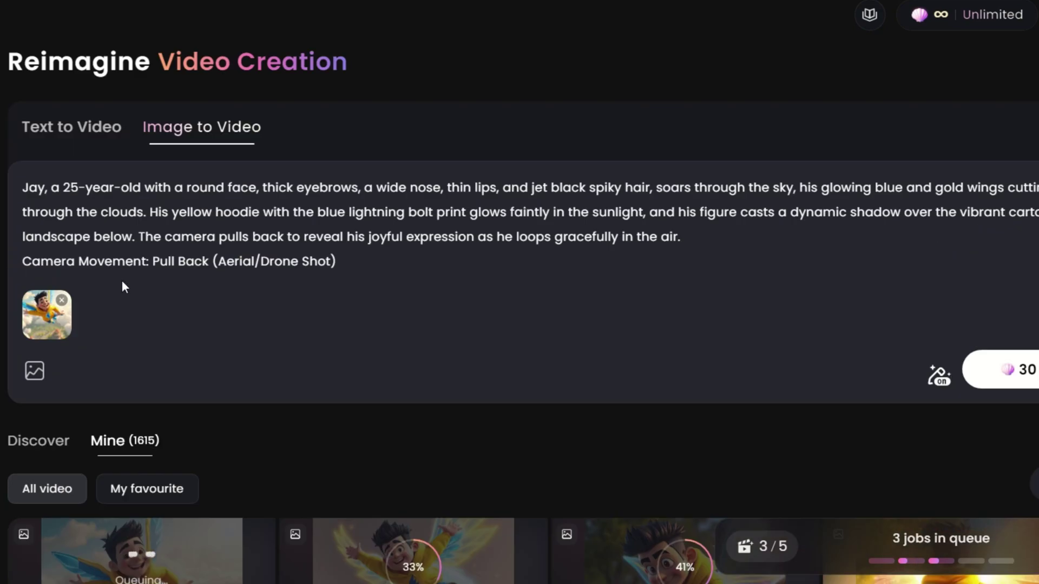
{"action": "scroll", "coordinate": [122, 290], "scroll_direction": "down", "scroll_amount": 3}
{"action": "scroll", "coordinate": [205, 351], "scroll_direction": "up", "scroll_amount": 3}
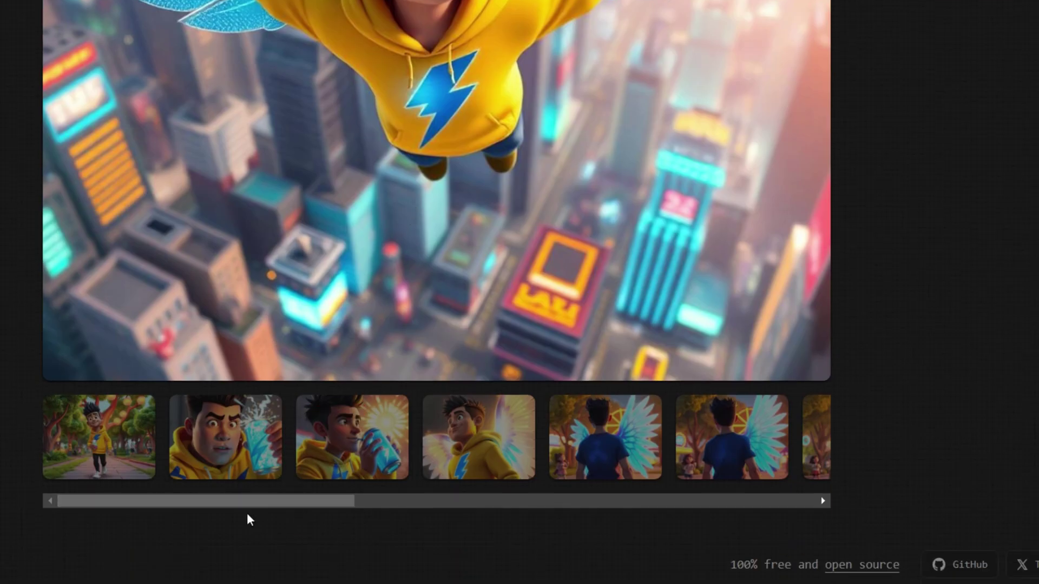
Step: In BlinkShot, browse the generated shots and view the cityscape flight image with pointing hands, checking the Shot 4 prompt in ChatGPT
{"action": "left_click_drag", "start_coordinate": [247, 517], "coordinate": [555, 515]}
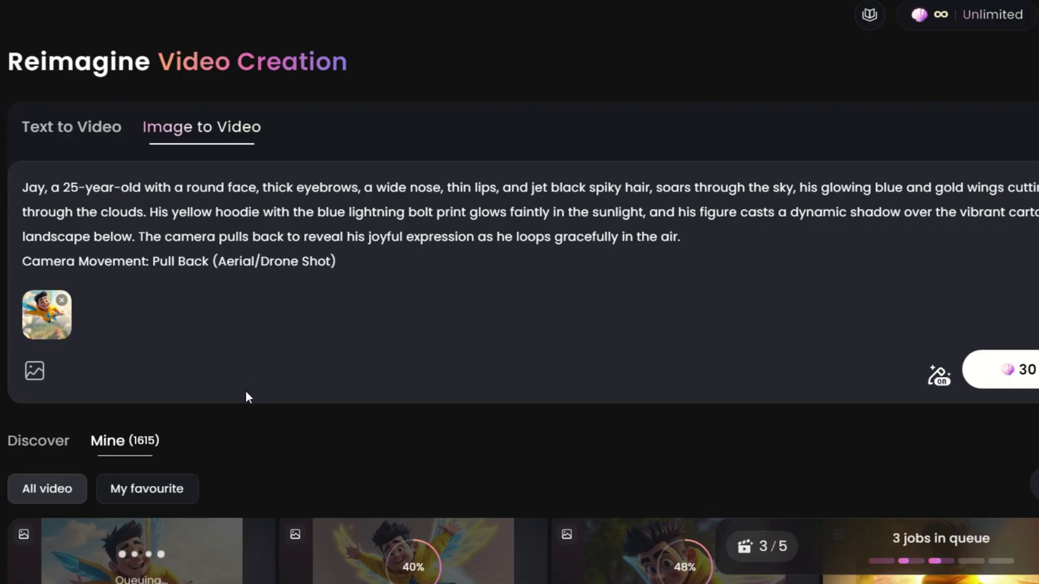
{"action": "scroll", "coordinate": [246, 394], "scroll_direction": "down", "scroll_amount": 3}
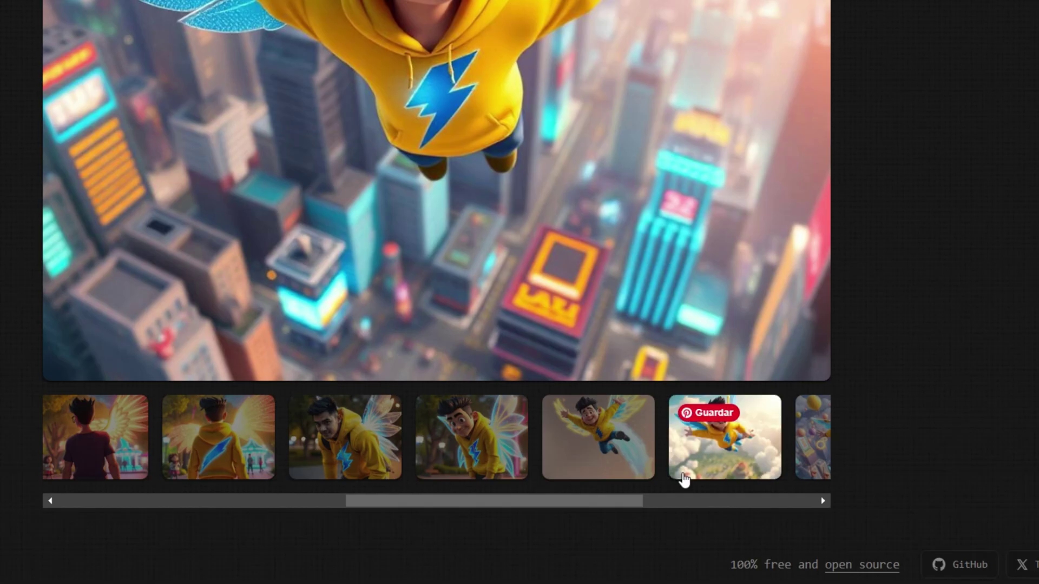
{"action": "left_click", "coordinate": [668, 504]}
{"action": "left_click", "coordinate": [400, 457]}
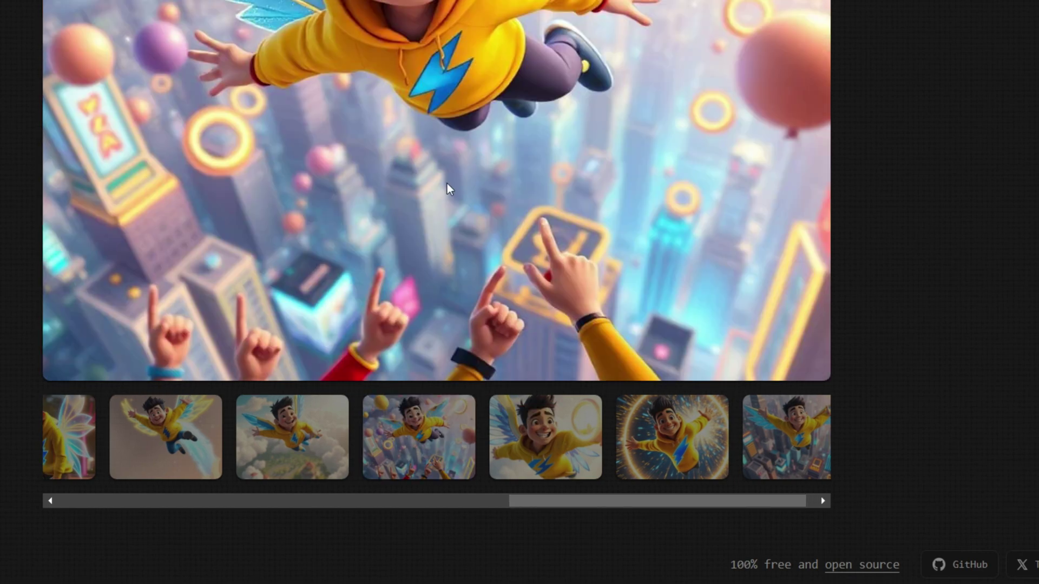
{"action": "scroll", "coordinate": [447, 188], "scroll_direction": "up", "scroll_amount": 3}
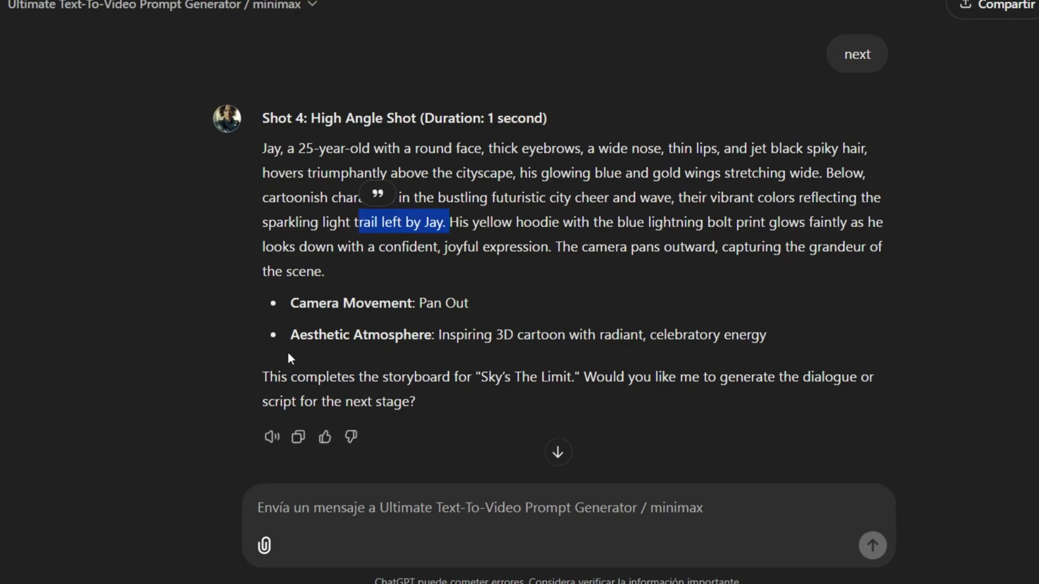
{"action": "scroll", "coordinate": [347, 278], "scroll_direction": "up", "scroll_amount": 20}
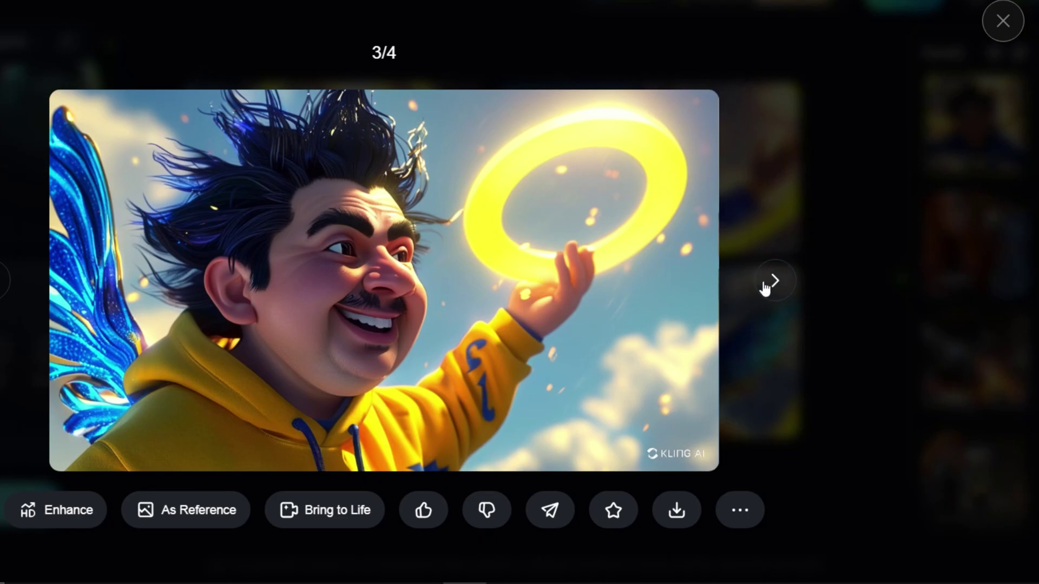
Step: In Kling AI, compare the four generated images of the hoodie character with the glowing ring and view the individual results enlarged
{"action": "left_click", "coordinate": [773, 280]}
{"action": "left_click", "coordinate": [1002, 21]}
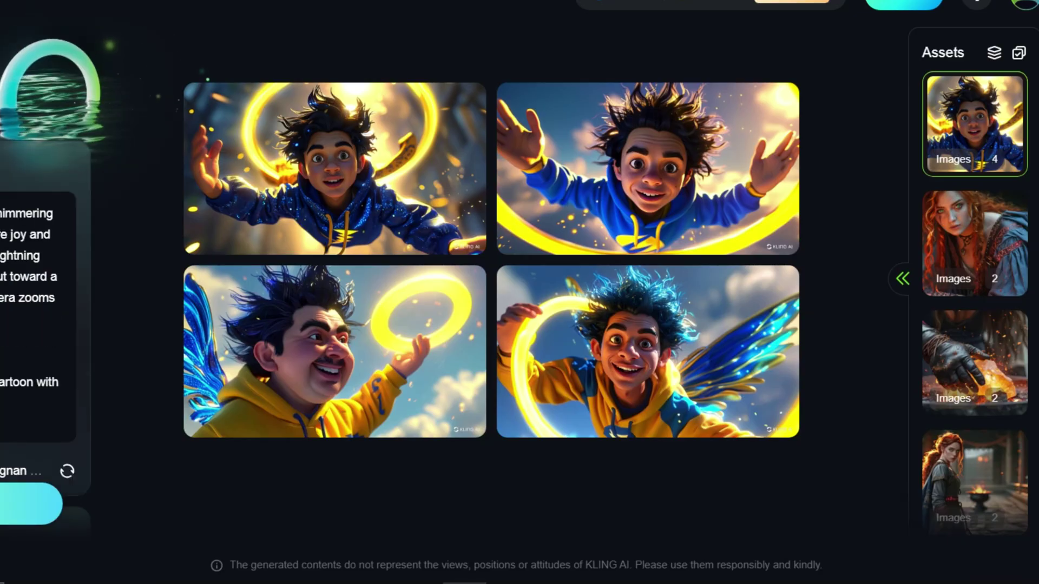
{"action": "scroll", "coordinate": [48, 270], "scroll_direction": "down", "scroll_amount": 8}
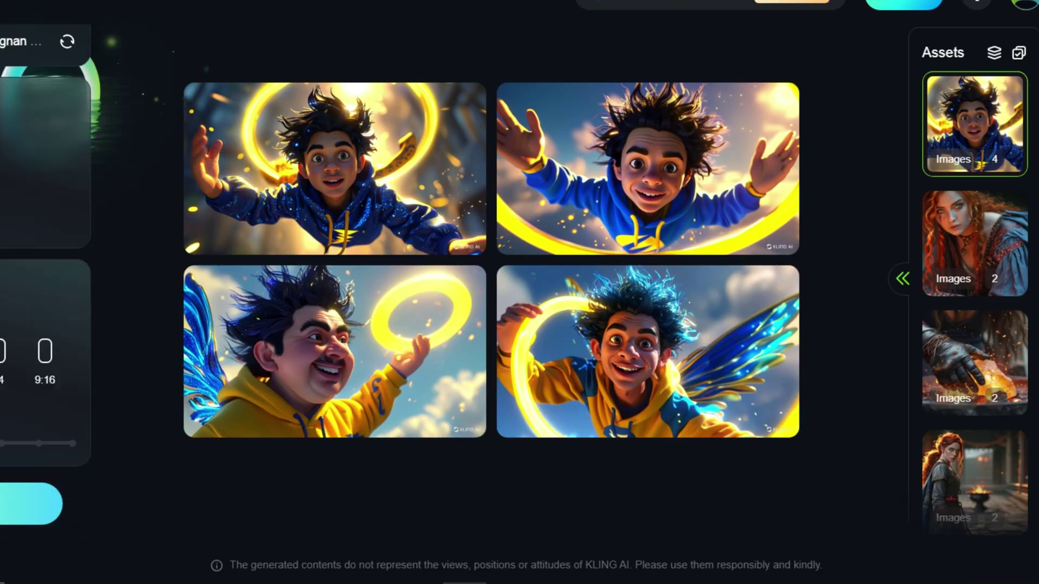
{"action": "mouse_move", "coordinate": [357, 169]}
{"action": "left_click", "coordinate": [298, 159]}
{"action": "left_click", "coordinate": [1001, 20]}
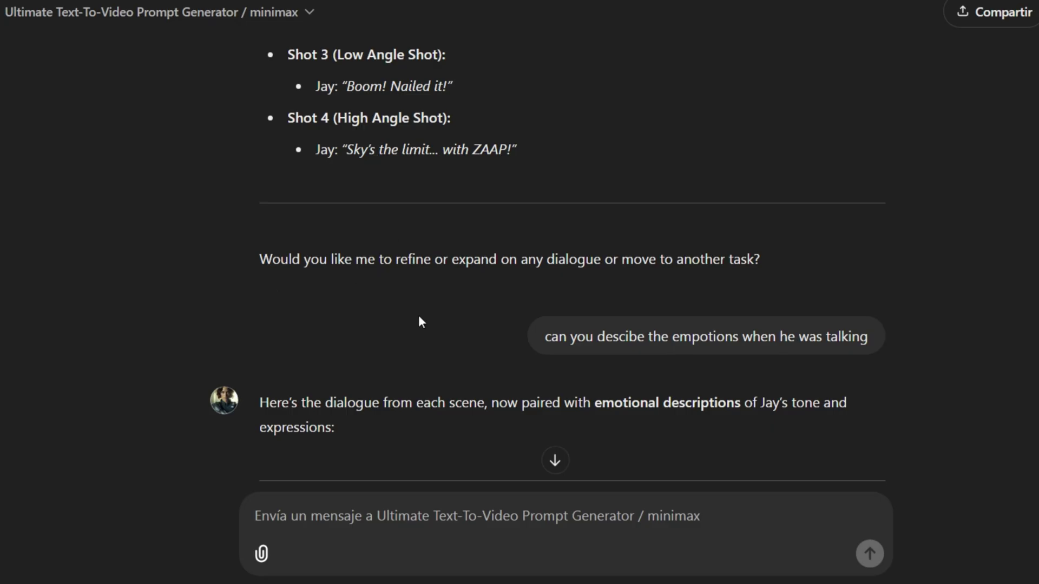
Step: In ChatGPT, read through the dialogue lines listed for each shot and scene of "Sky's The Limit"
{"action": "scroll", "coordinate": [418, 315], "scroll_direction": "up", "scroll_amount": 5}
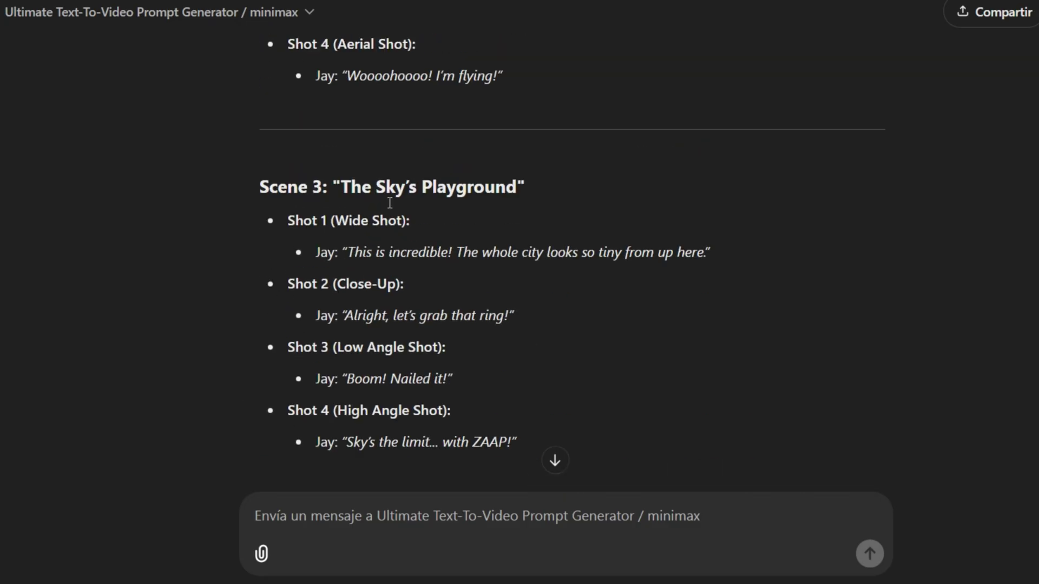
{"action": "scroll", "coordinate": [387, 202], "scroll_direction": "down", "scroll_amount": 5}
{"action": "scroll", "coordinate": [388, 200], "scroll_direction": "up", "scroll_amount": 15}
{"action": "scroll", "coordinate": [389, 201], "scroll_direction": "up", "scroll_amount": 5}
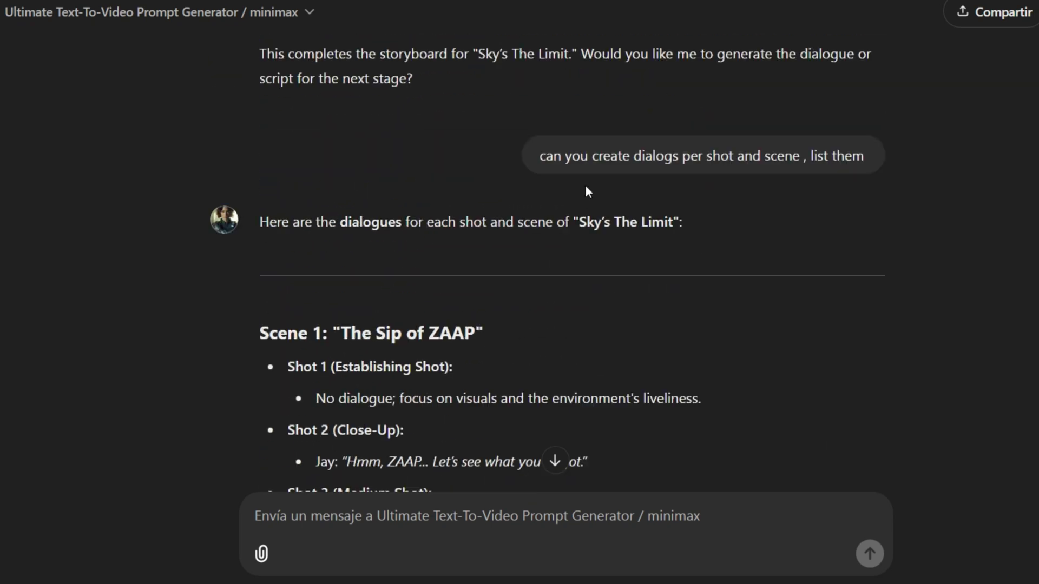
{"action": "scroll", "coordinate": [386, 247], "scroll_direction": "down", "scroll_amount": 3}
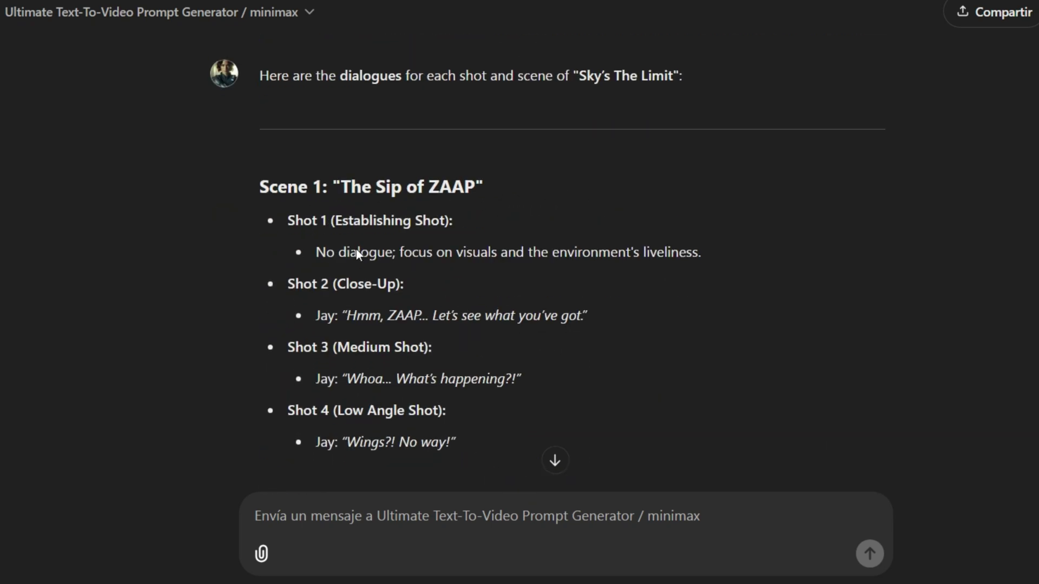
{"action": "scroll", "coordinate": [331, 186], "scroll_direction": "down", "scroll_amount": 17}
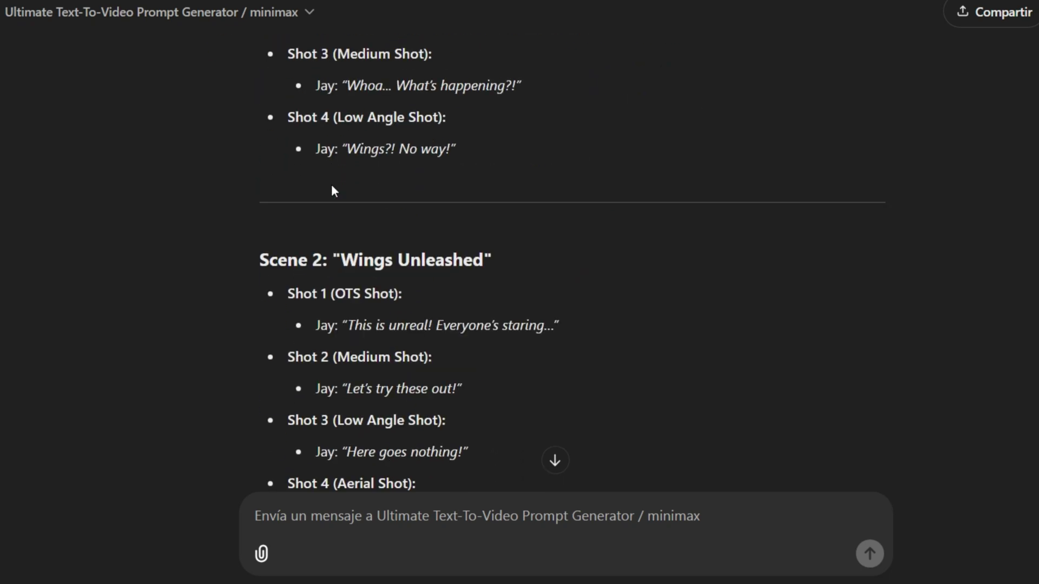
Step: Examine the emotional descriptions paired with the dialogue in Scene 1, "The Sip of ZAAP"
{"action": "scroll", "coordinate": [330, 183], "scroll_direction": "down", "scroll_amount": 9}
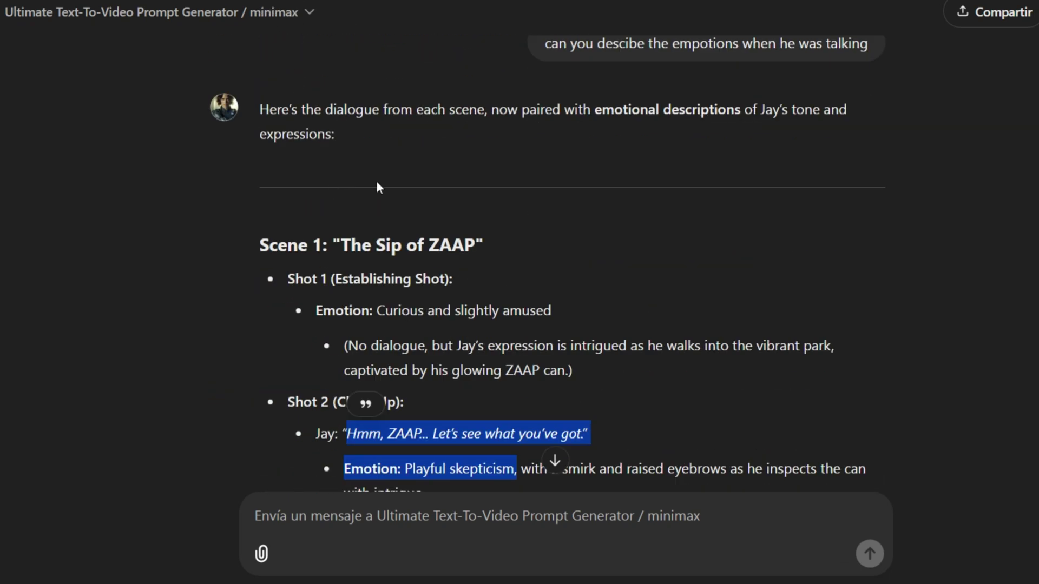
{"action": "left_click", "coordinate": [601, 113]}
{"action": "scroll", "coordinate": [422, 184], "scroll_direction": "down", "scroll_amount": 3}
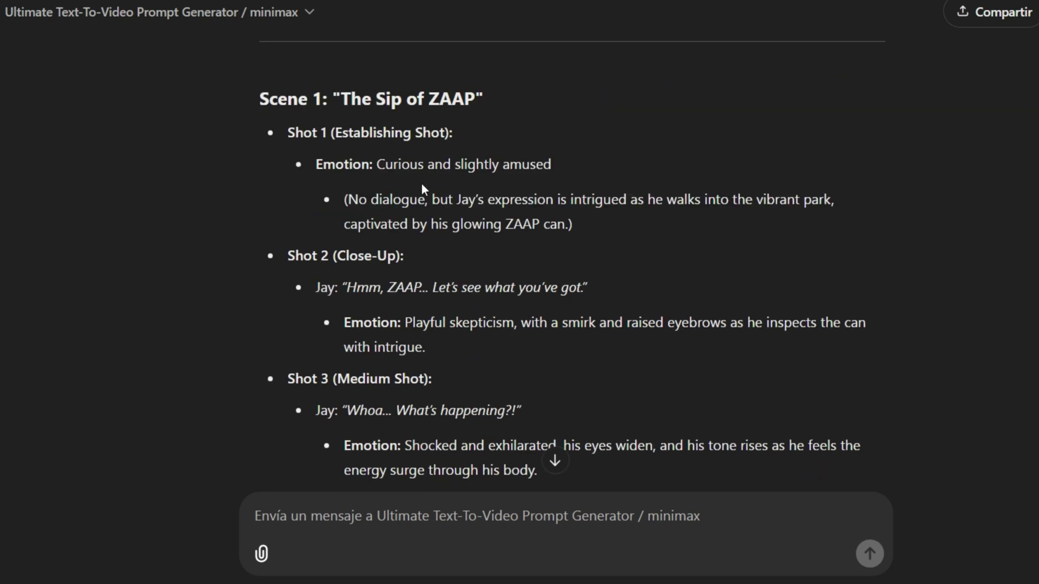
{"action": "left_click_drag", "start_coordinate": [309, 120], "coordinate": [420, 164]}
{"action": "left_click", "coordinate": [306, 144]}
{"action": "scroll", "coordinate": [306, 143], "scroll_direction": "down", "scroll_amount": 4}
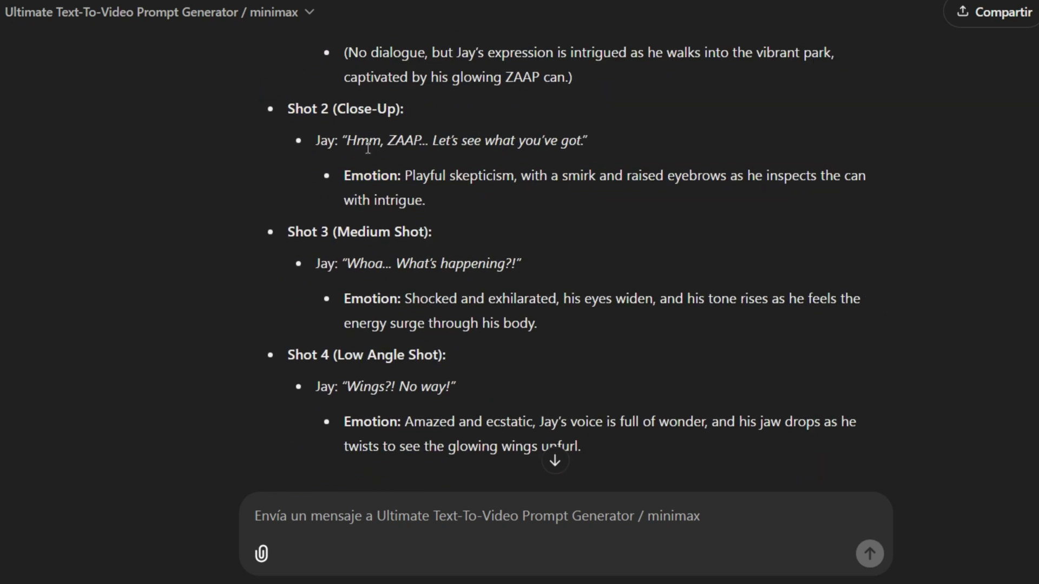
{"action": "scroll", "coordinate": [306, 144], "scroll_direction": "up", "scroll_amount": 4}
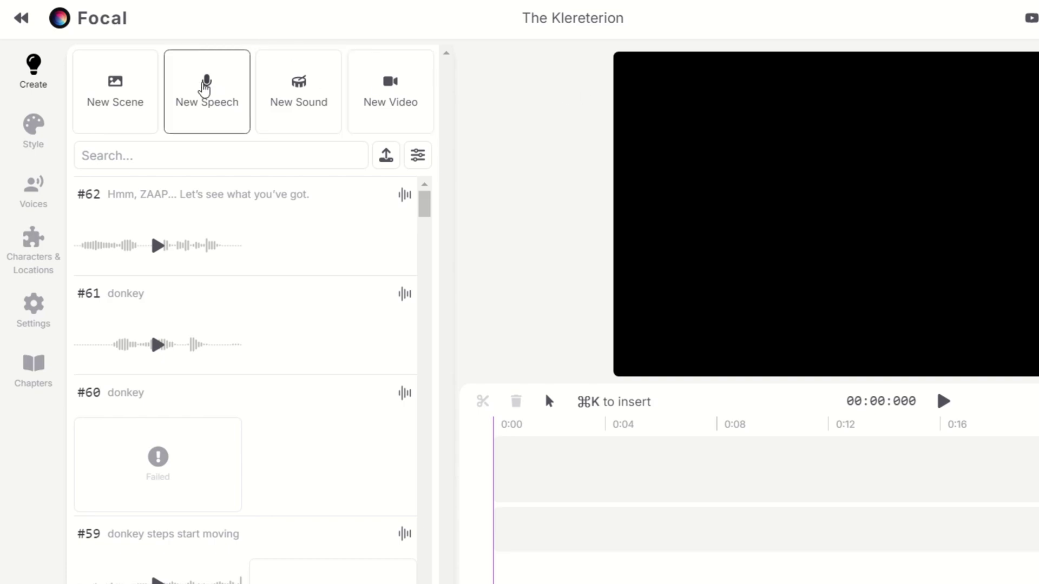
Step: Switch to Focal, open the untitled project with the rabbit thumbnail, and start a new speech with advanced options enabled
{"action": "left_click", "coordinate": [20, 22]}
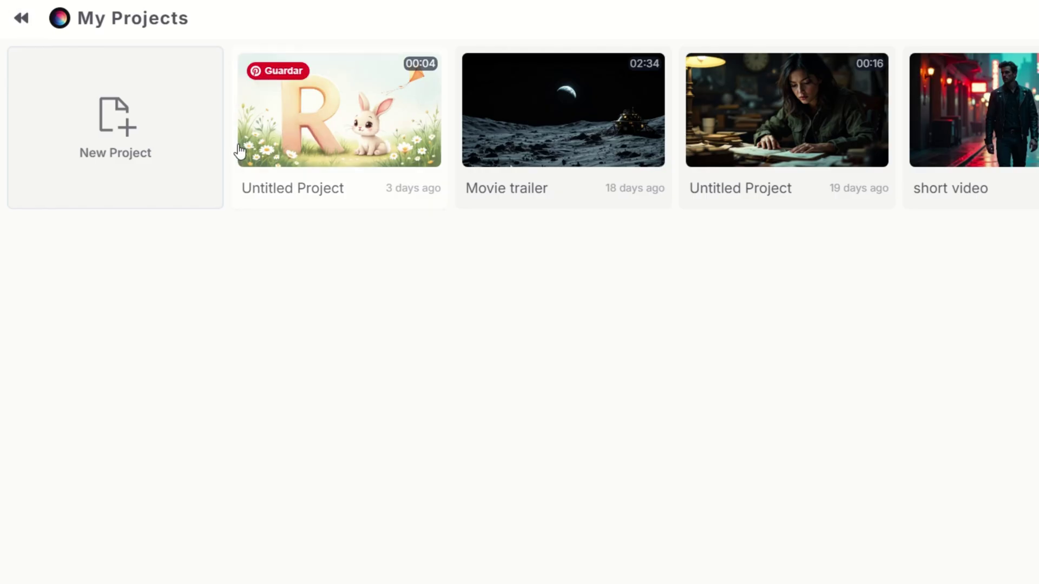
{"action": "left_click", "coordinate": [312, 142]}
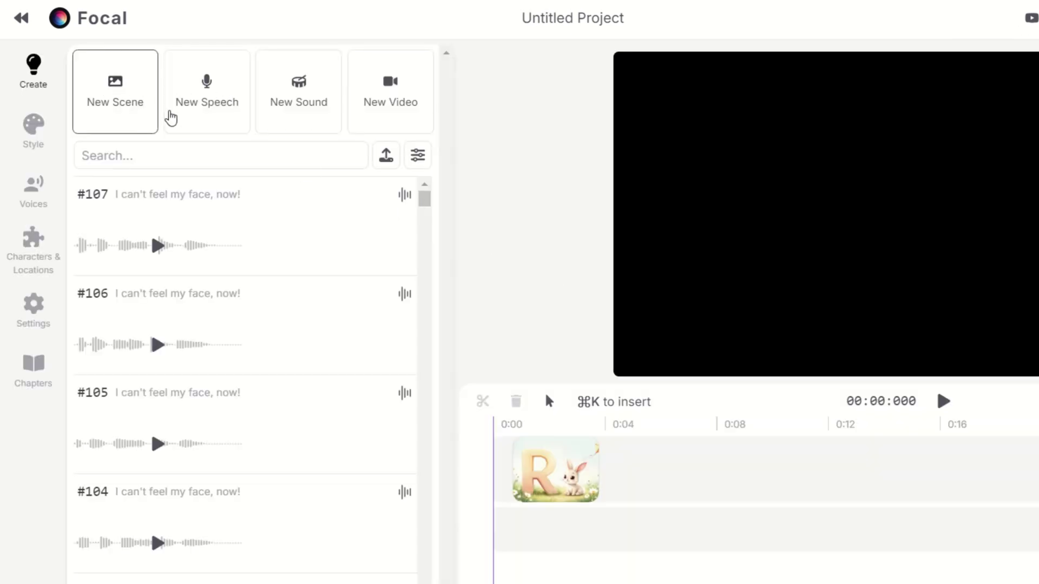
{"action": "left_click", "coordinate": [199, 116]}
{"action": "left_click", "coordinate": [368, 66]}
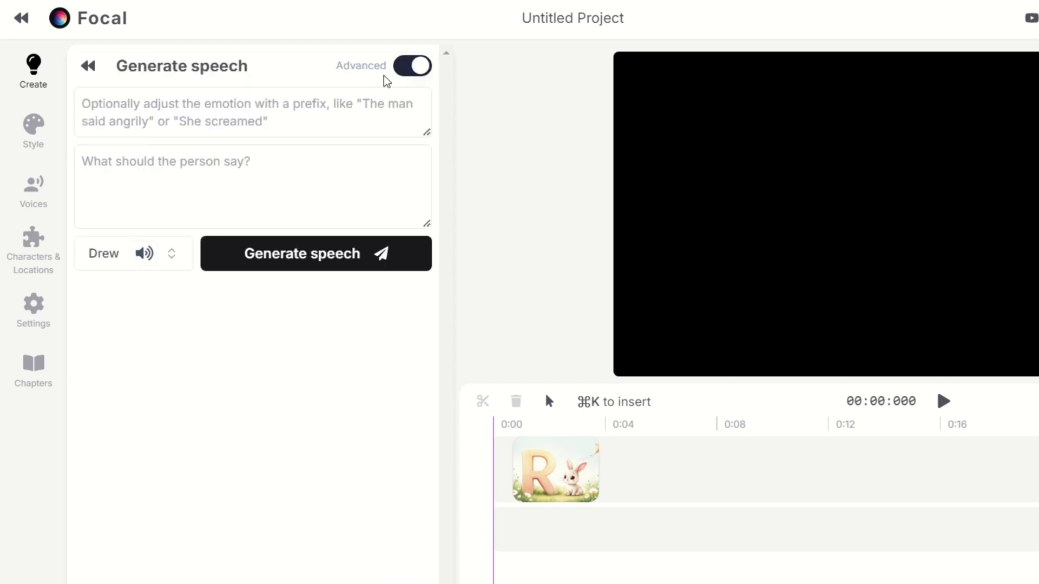
Step: Enter "Hmm, ZAAP... Let's see what you've got" as the speech text and copy "Playful skepticism" from ChatGPT as its emotion prefix
{"action": "left_click", "coordinate": [202, 155]}
{"action": "type", "text": "Hmm, ZAAP... Let's see what you've got"}
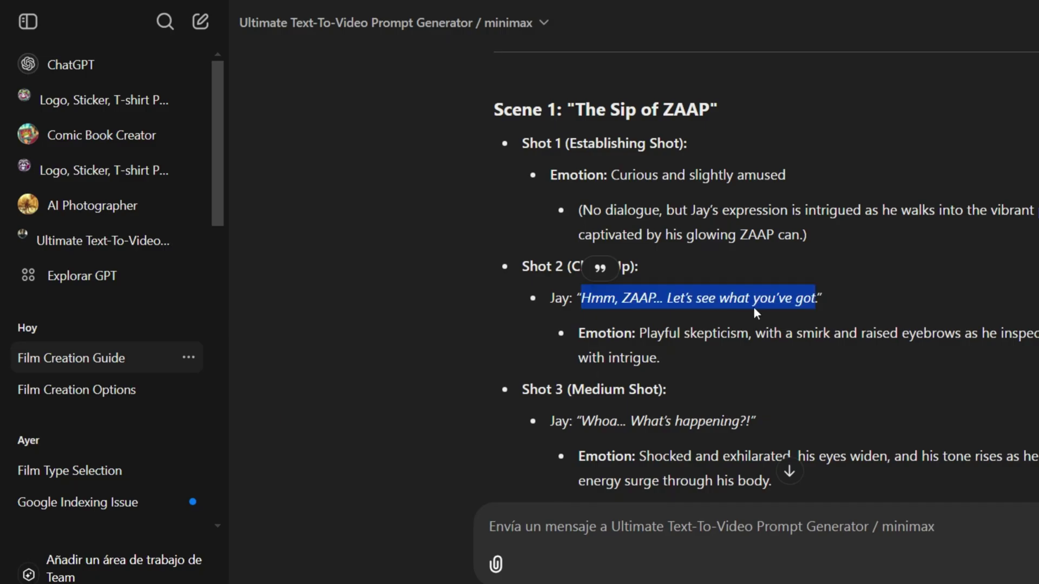
{"action": "left_click_drag", "start_coordinate": [638, 335], "coordinate": [749, 341]}
{"action": "key", "text": "ctrl+c"}
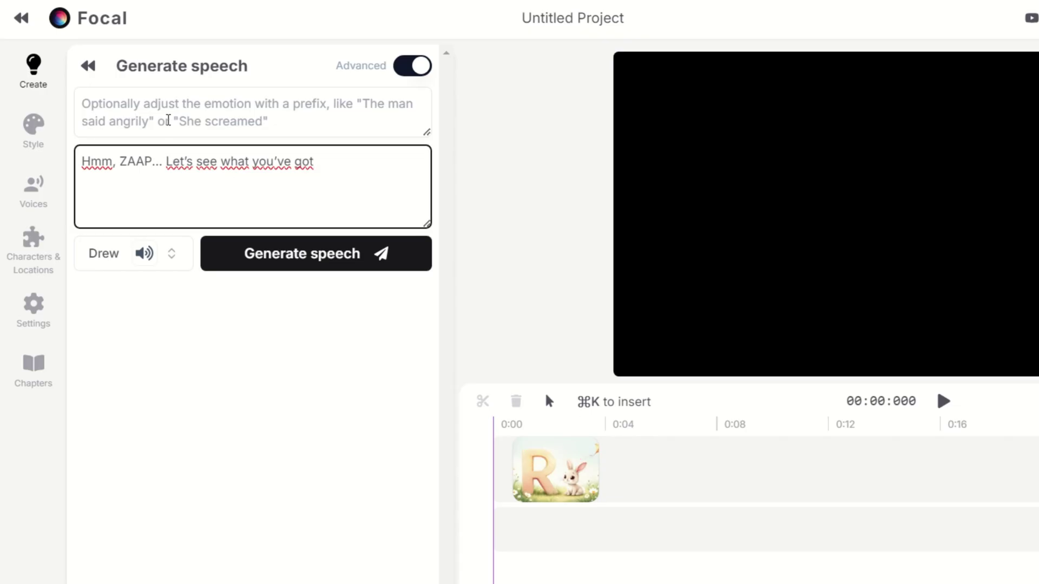
{"action": "left_click", "coordinate": [167, 117]}
{"action": "key", "text": "ctrl+v"}
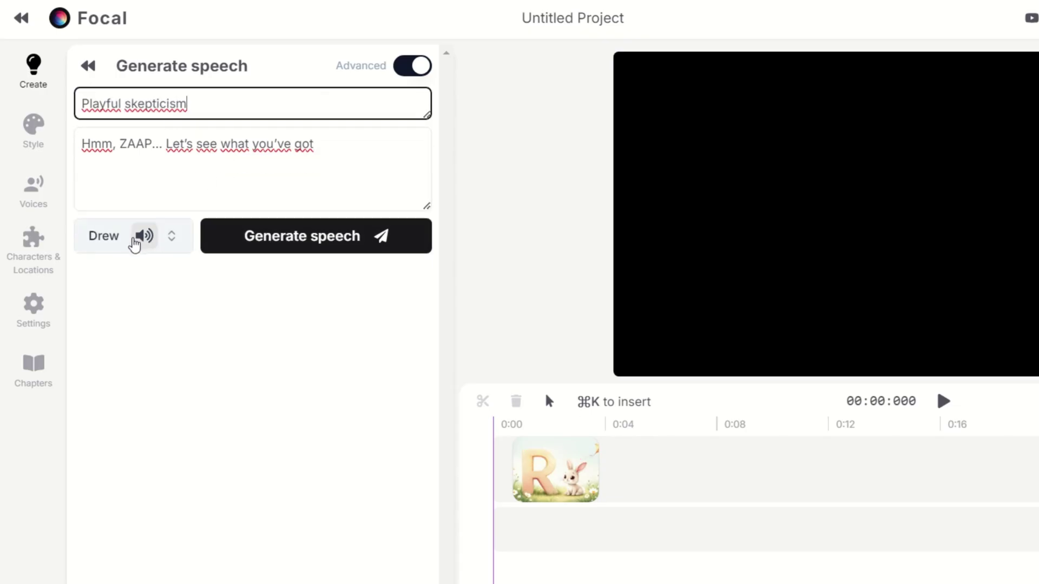
Step: Keep the Drew voice, generate the speech, and place it on the audio track beneath the rabbit clip
{"action": "left_click", "coordinate": [168, 240]}
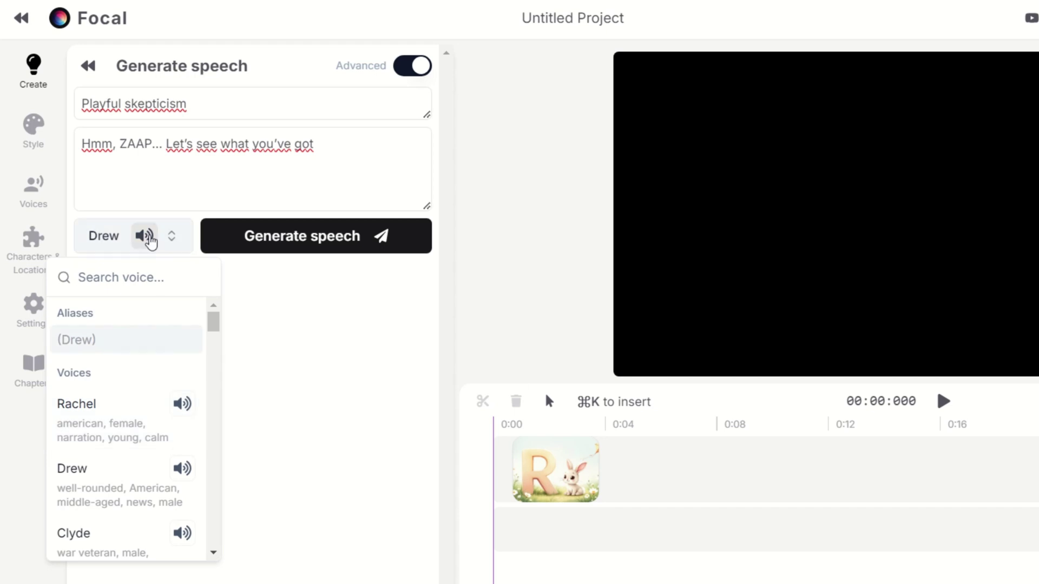
{"action": "left_click", "coordinate": [116, 232]}
{"action": "left_click", "coordinate": [266, 237]}
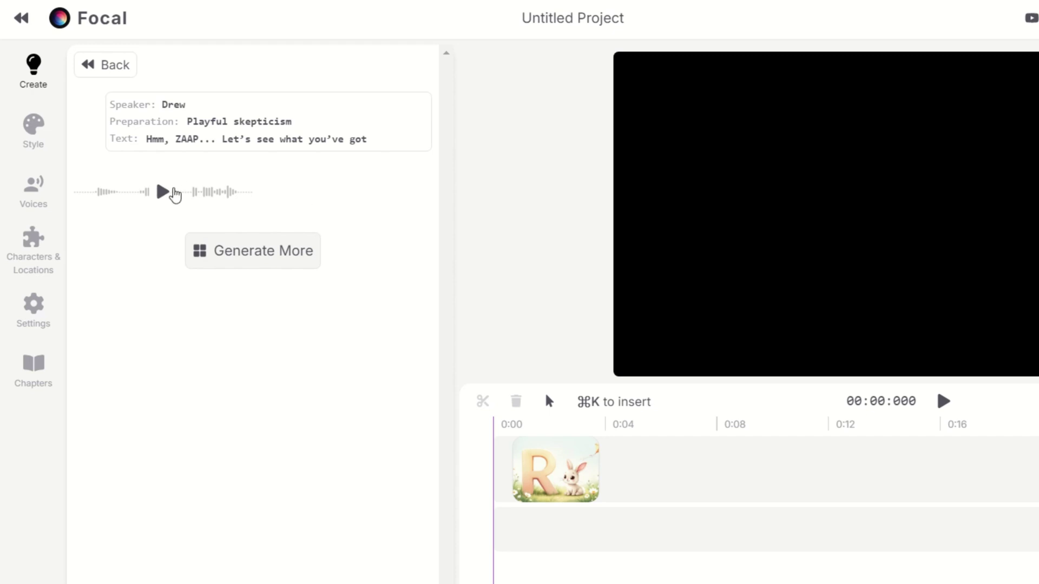
{"action": "left_click_drag", "start_coordinate": [174, 195], "coordinate": [558, 535]}
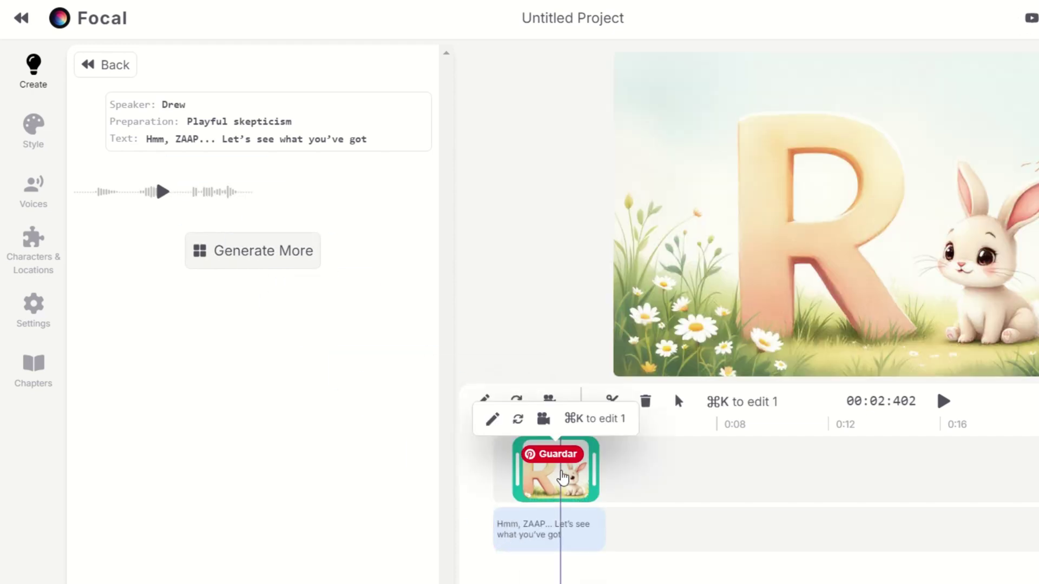
Step: Delete the rabbit clip from the video track and leave the generated speech's details
{"action": "key", "text": "BackSpace"}
{"action": "left_click", "coordinate": [100, 64]}
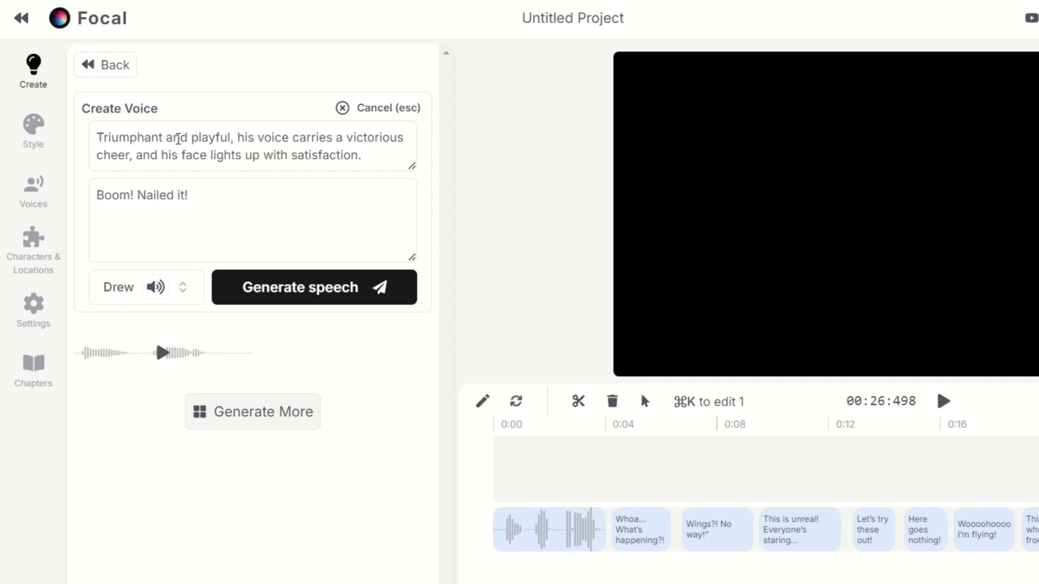
Step: Replace the speech text with Jay's line “Sky’s the limit... with ZAAP!” and its emotion note, removing the speaker label, the emotion label and the extra description
{"action": "triple_click", "coordinate": [174, 137]}
{"action": "type", "text": "Jay: \"Sky’s the limit... with ZAAP!\" Emotion: Inspiring and proud, Jay’s tone is firm and confident, with a wide, genuine smile as he glances downward toward the cheering crowd."}
{"action": "left_click_drag", "start_coordinate": [124, 196], "coordinate": [82, 199]}
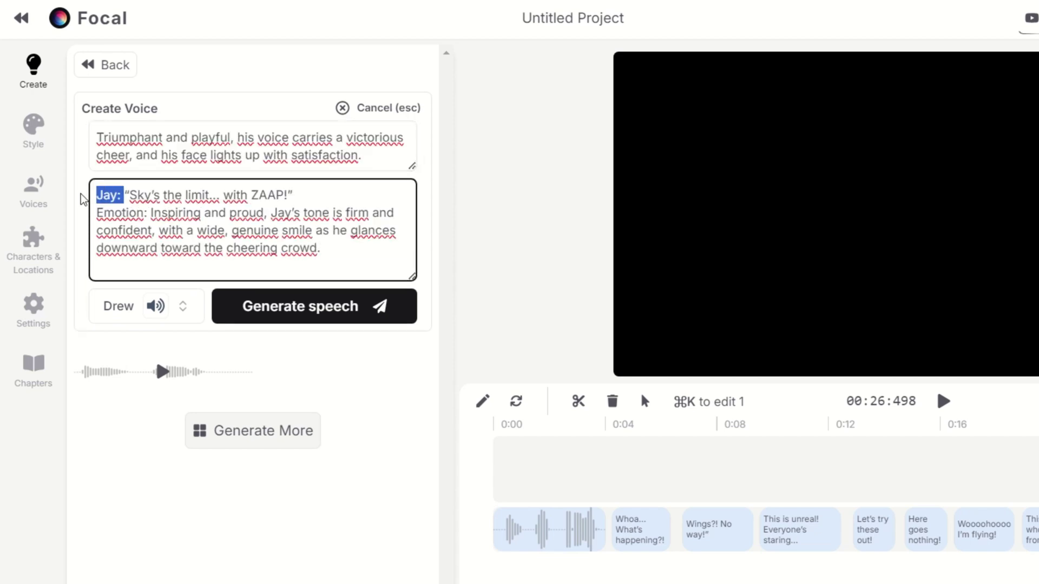
{"action": "key", "text": "BackSpace"}
{"action": "mouse_move", "coordinate": [143, 218]}
{"action": "left_mouse_down"}
{"action": "mouse_move", "coordinate": [158, 230]}
{"action": "mouse_move", "coordinate": [148, 211]}
{"action": "left_mouse_up"}
{"action": "key", "text": "BackSpace"}
{"action": "left_click_drag", "start_coordinate": [223, 214], "coordinate": [82, 209]}
{"action": "key", "text": "BackSpace"}
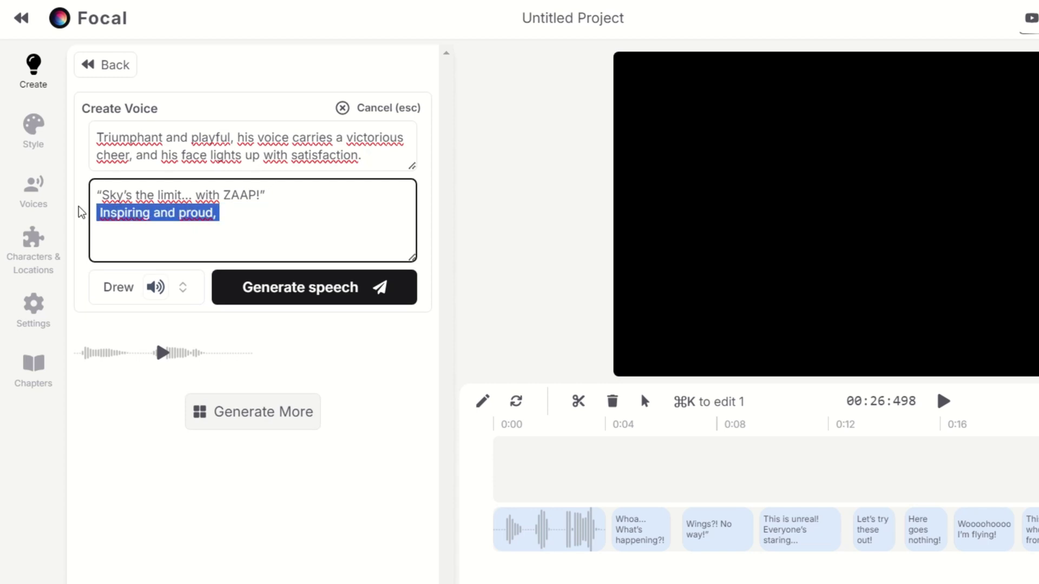
Step: Move "Inspiring and proud," from the speech text into the emotion prefix, then generate and play the speech with the Drew voice
{"action": "key", "text": "ctrl+x"}
{"action": "triple_click", "coordinate": [233, 154]}
{"action": "key", "text": "ctrl+v"}
{"action": "left_click", "coordinate": [279, 257]}
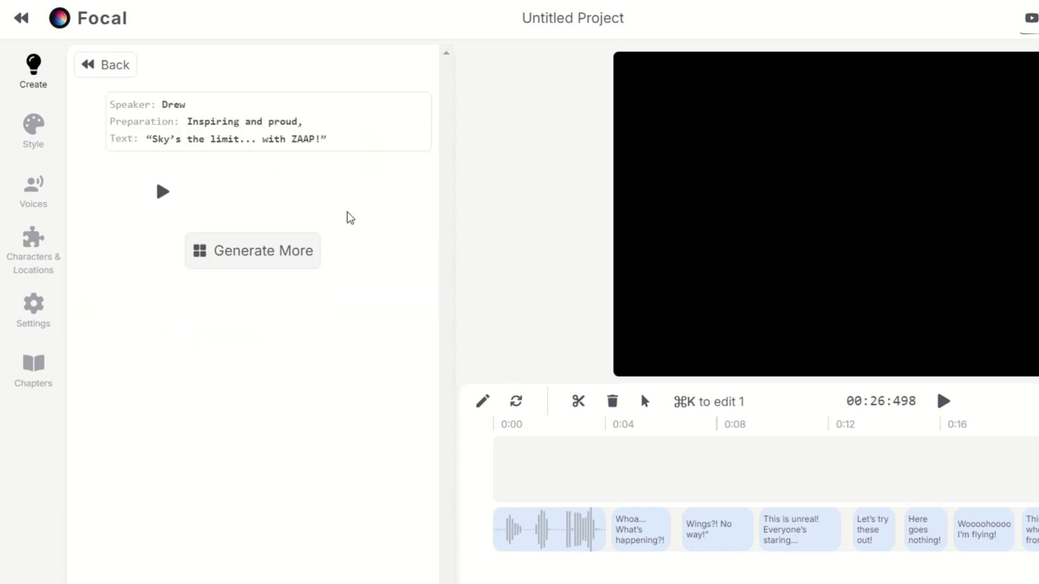
{"action": "left_click", "coordinate": [183, 193]}
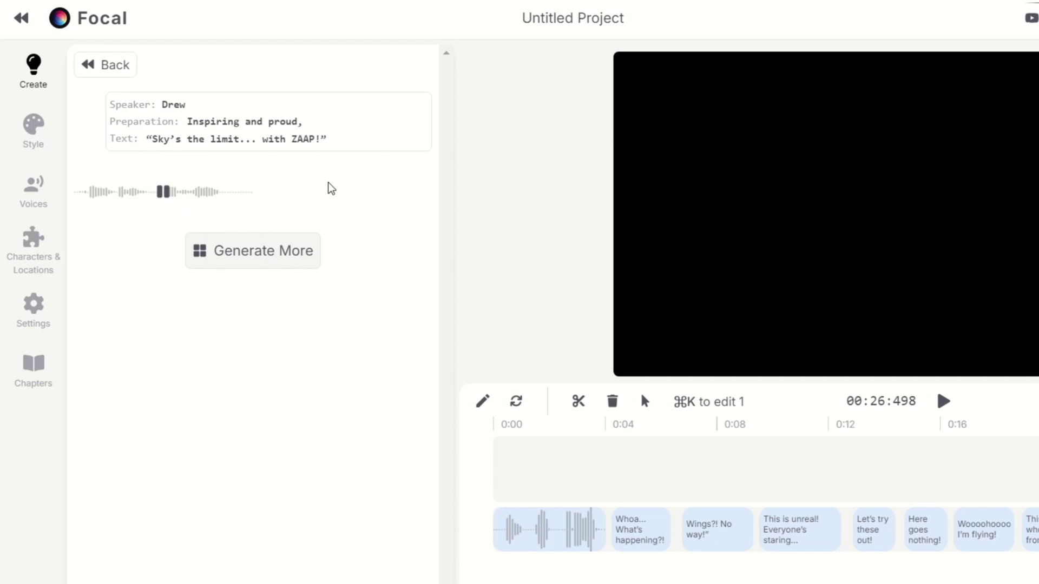
{"action": "left_click", "coordinate": [174, 196]}
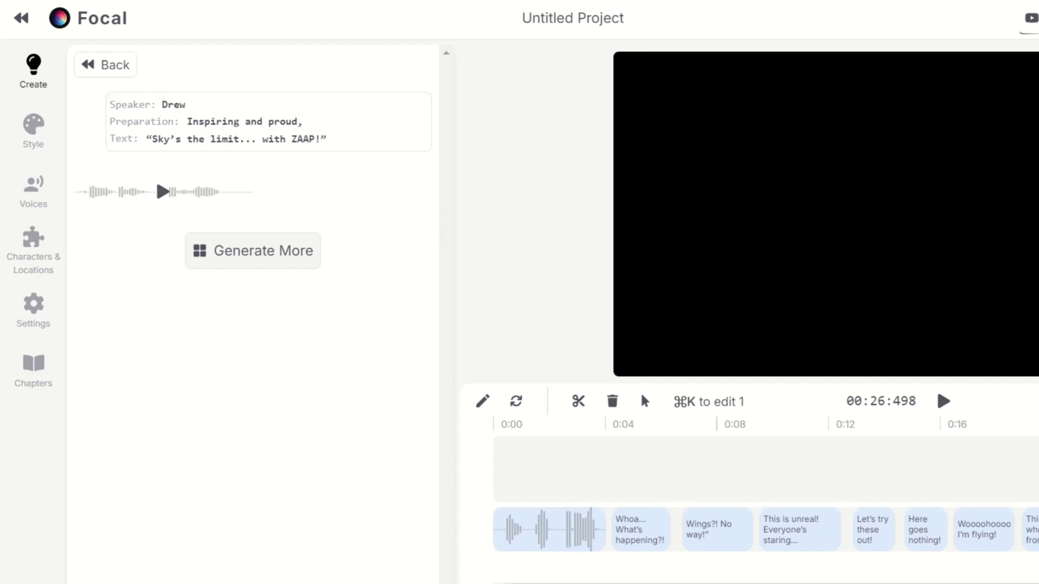
Step: Place the uploaded video 315719046934134791.mp4 at the start of the video track, above the first speech clip
{"action": "left_click", "coordinate": [718, 461]}
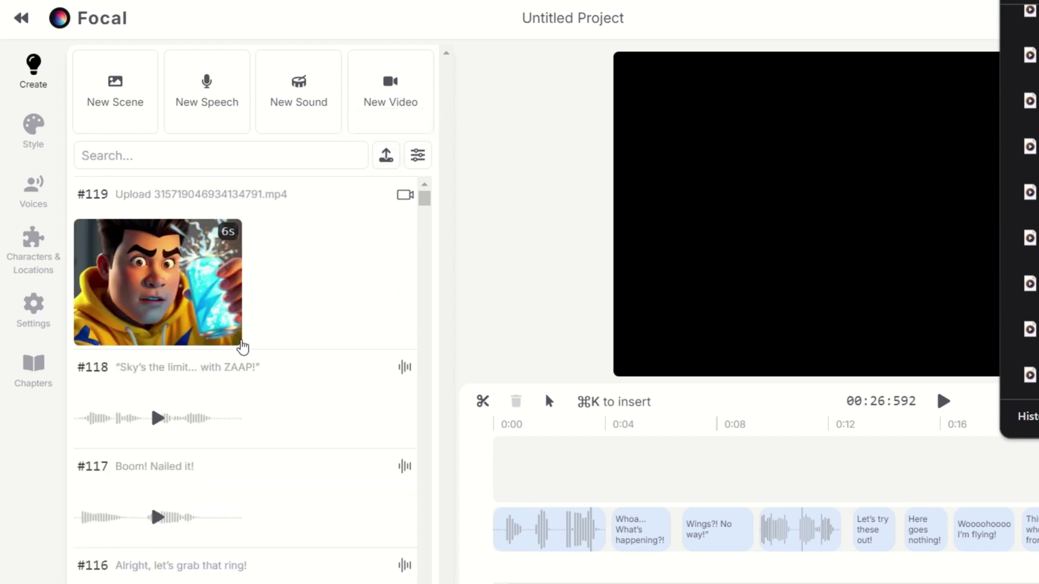
{"action": "left_click_drag", "start_coordinate": [238, 340], "coordinate": [643, 476]}
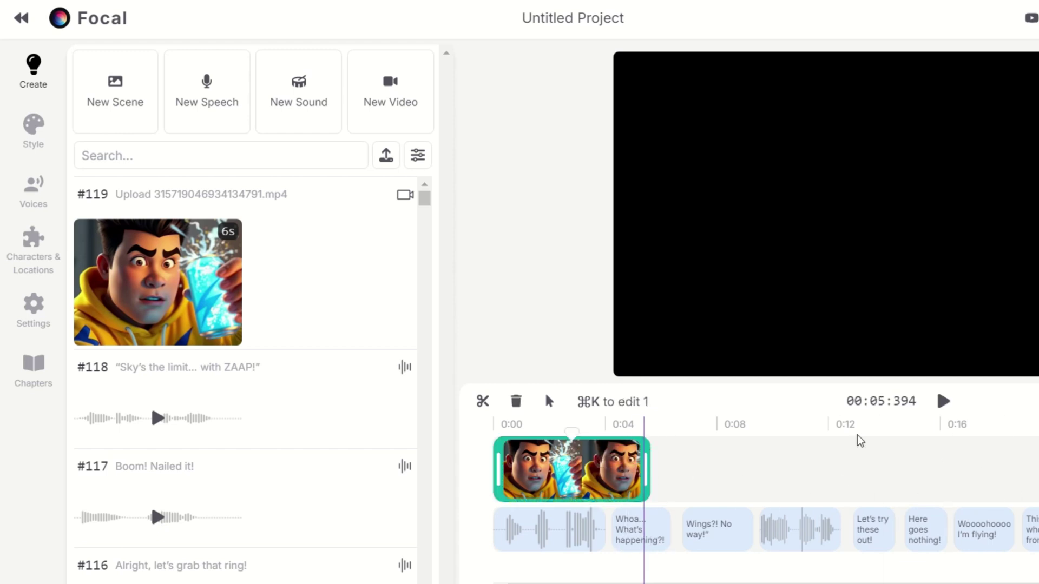
Step: Export the project under the title "Zaap" without subtitles and open the published video to save it
{"action": "left_click", "coordinate": [816, 433]}
{"action": "type", "text": "Zaap"}
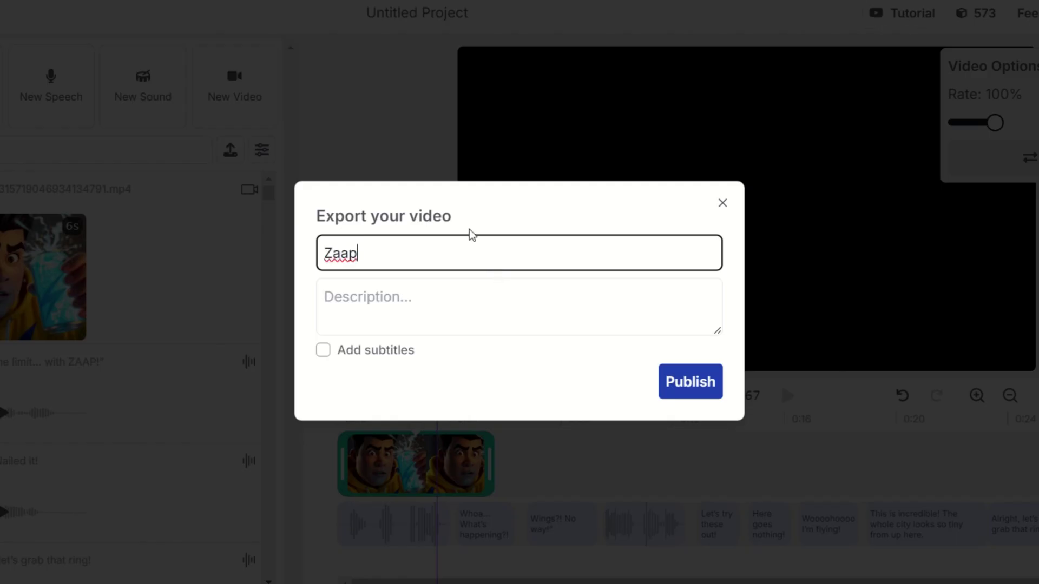
{"action": "key", "text": "Return"}
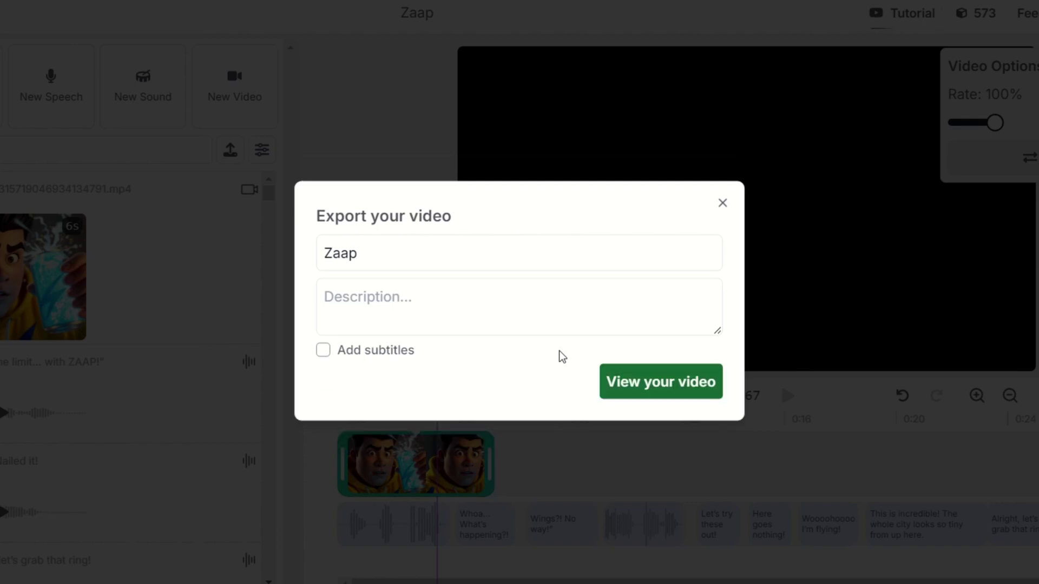
{"action": "left_click", "coordinate": [660, 381]}
{"action": "right_click", "coordinate": [385, 292]}
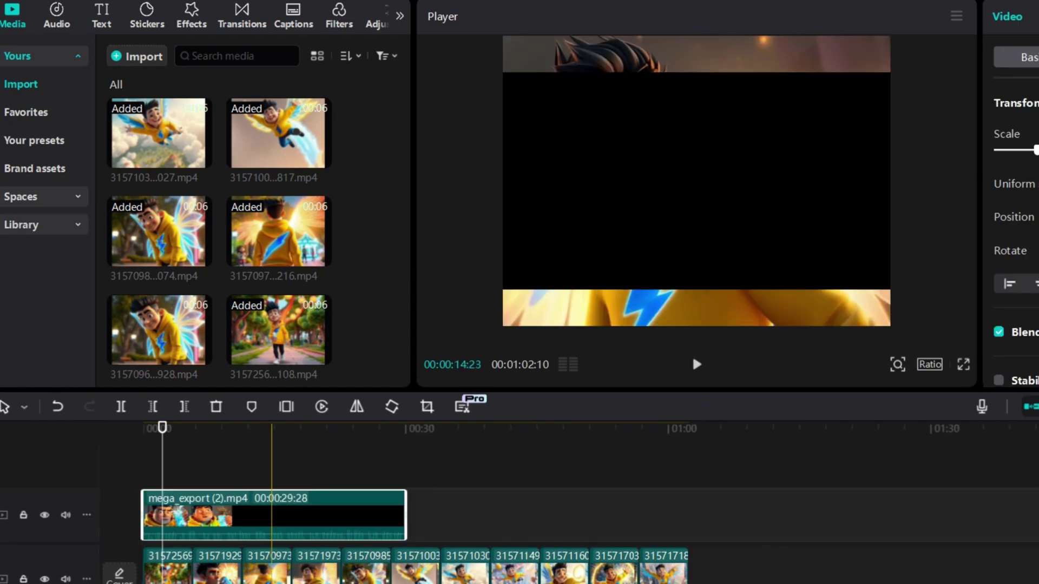
Step: Switch to CapCut, extract the audio from the mega_export (2).mp4 clip, and delete its video from the upper track
{"action": "right_click", "coordinate": [231, 494]}
{"action": "left_click", "coordinate": [270, 519]}
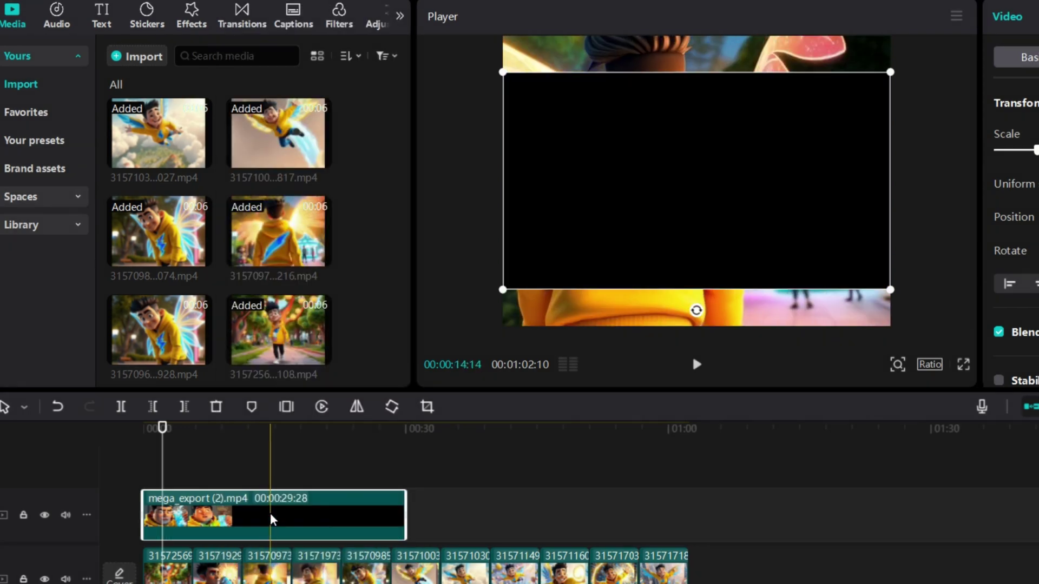
{"action": "key", "text": "Delete"}
Step: Insert 315719046934134791.mp4 on the main track directly before the 315719296952397827.mp4 clip and play it
{"action": "scroll", "coordinate": [271, 438], "scroll_direction": "up", "scroll_amount": 5}
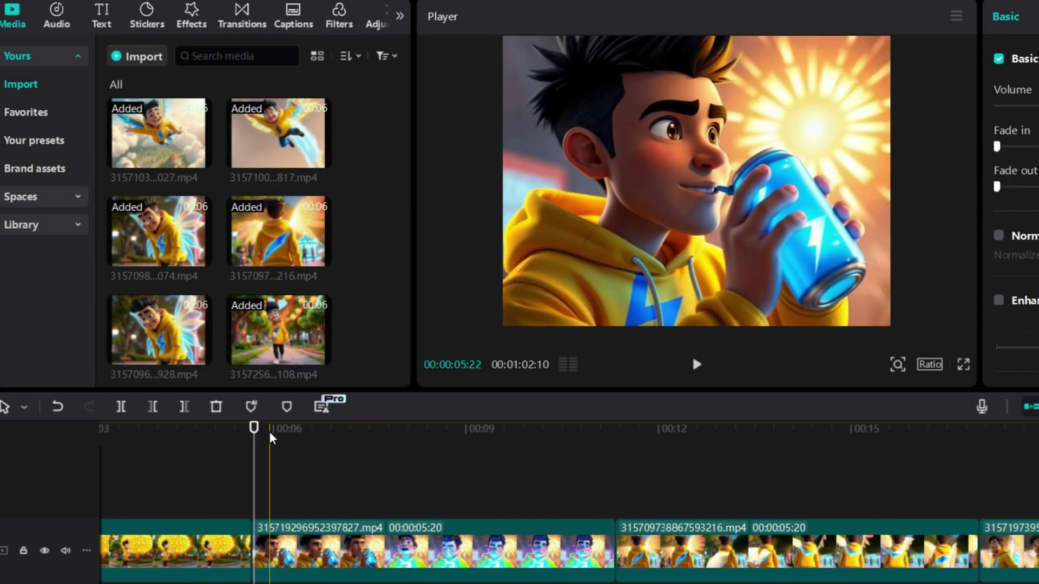
{"action": "key", "text": "space"}
{"action": "scroll", "coordinate": [254, 270], "scroll_direction": "down", "scroll_amount": 3}
{"action": "left_click", "coordinate": [158, 359]}
{"action": "left_click", "coordinate": [199, 378]}
{"action": "left_click", "coordinate": [696, 364]}
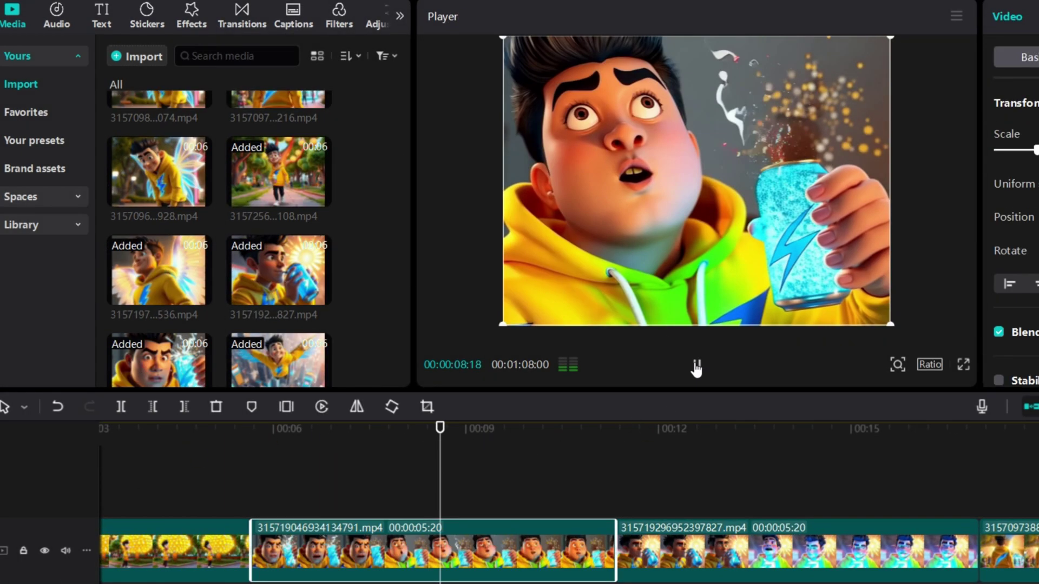
Step: Trim the end of the inserted 315719046934134791.mp4 clip to a duration of 00:00:04:10
{"action": "key", "text": "space"}
{"action": "left_click_drag", "start_coordinate": [616, 549], "coordinate": [529, 549]}
{"action": "left_click", "coordinate": [309, 428]}
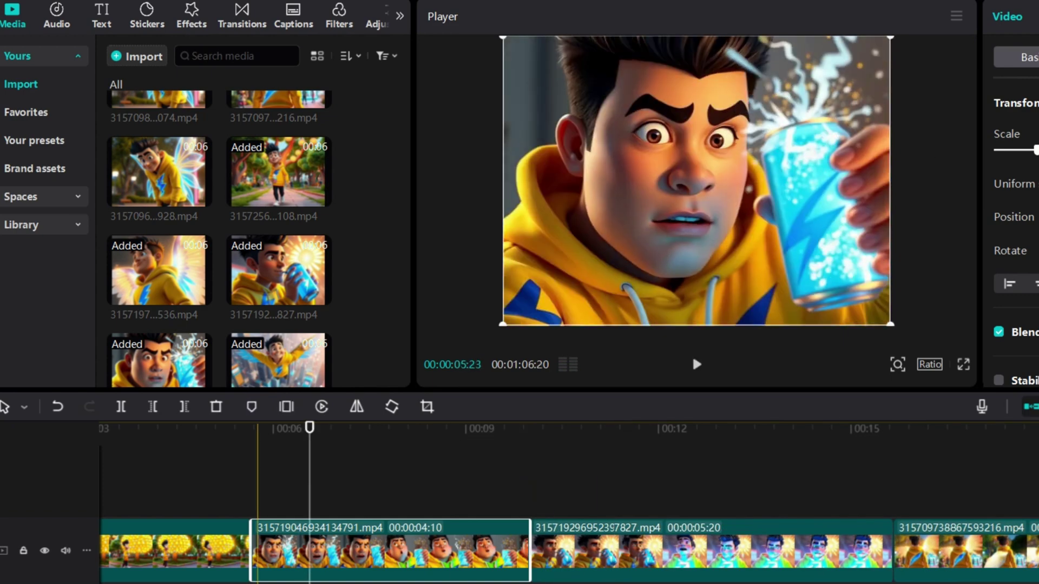
Step: Play back the edited sequence from the trimmed clip through the shot of Jay with glowing wings
{"action": "left_click", "coordinate": [697, 364]}
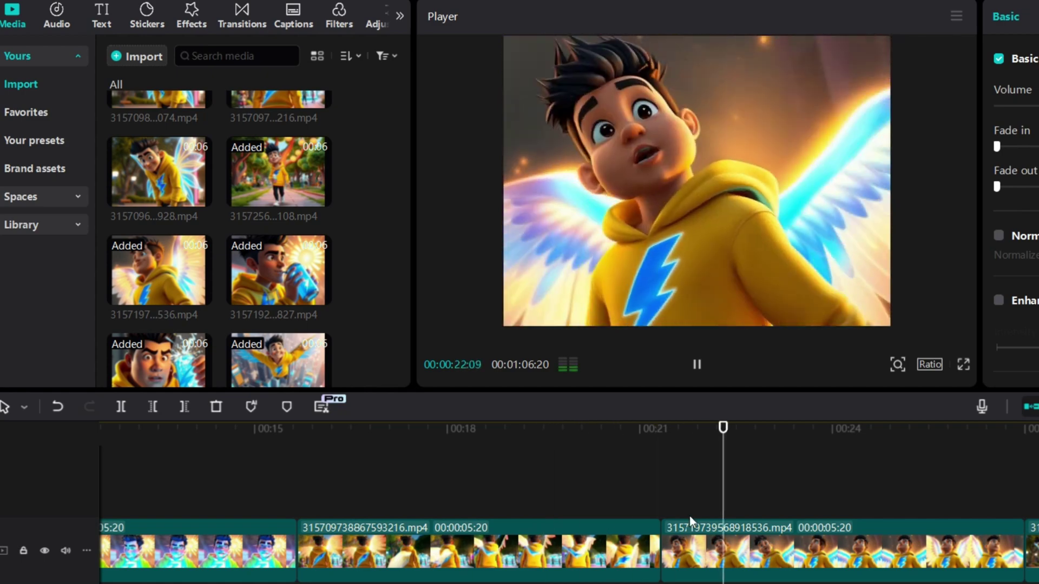
{"action": "left_click", "coordinate": [696, 364]}
{"action": "left_click", "coordinate": [709, 476]}
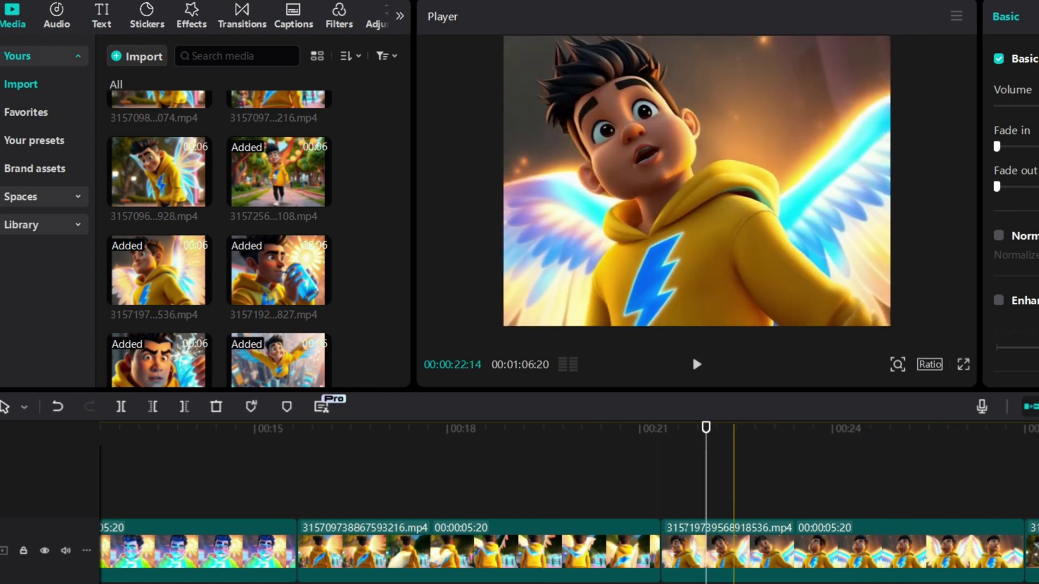
{"action": "scroll", "coordinate": [703, 487], "scroll_direction": "left", "scroll_amount": 10}
{"action": "left_click", "coordinate": [845, 519]}
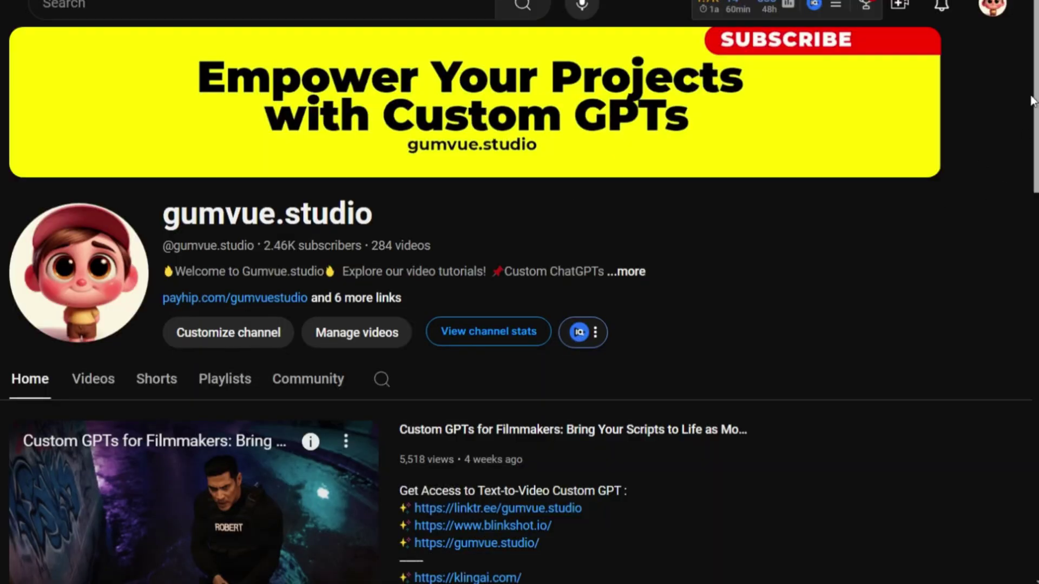
Step: Browse the Videos and AI Tutorials sections of the gumvue.studio YouTube channel, briefly viewing the consistent characters tutorial
{"action": "scroll", "coordinate": [1031, 100], "scroll_direction": "down", "scroll_amount": 10}
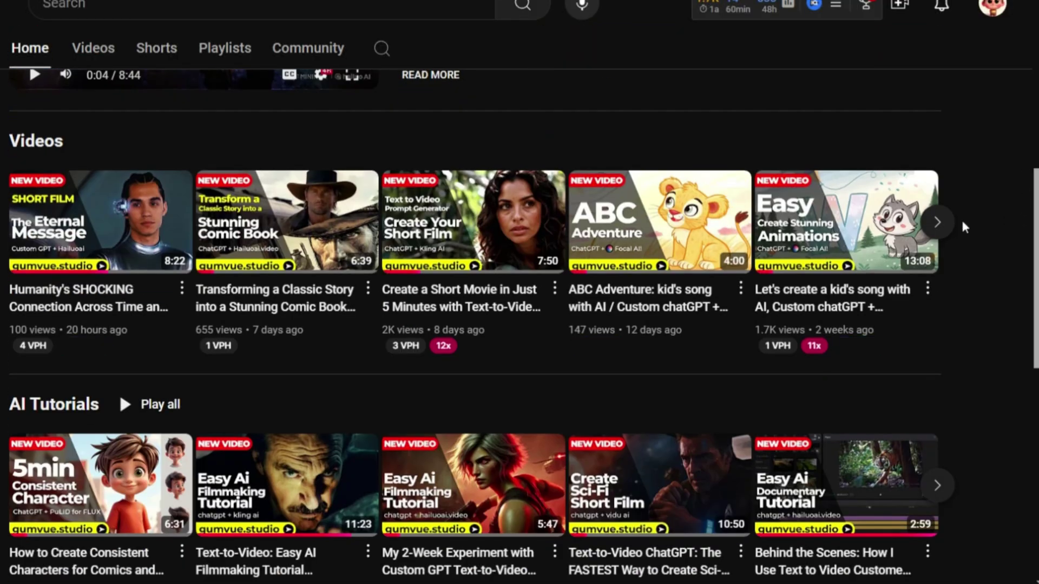
{"action": "scroll", "coordinate": [965, 227], "scroll_direction": "down", "scroll_amount": 3}
{"action": "left_click", "coordinate": [170, 524]}
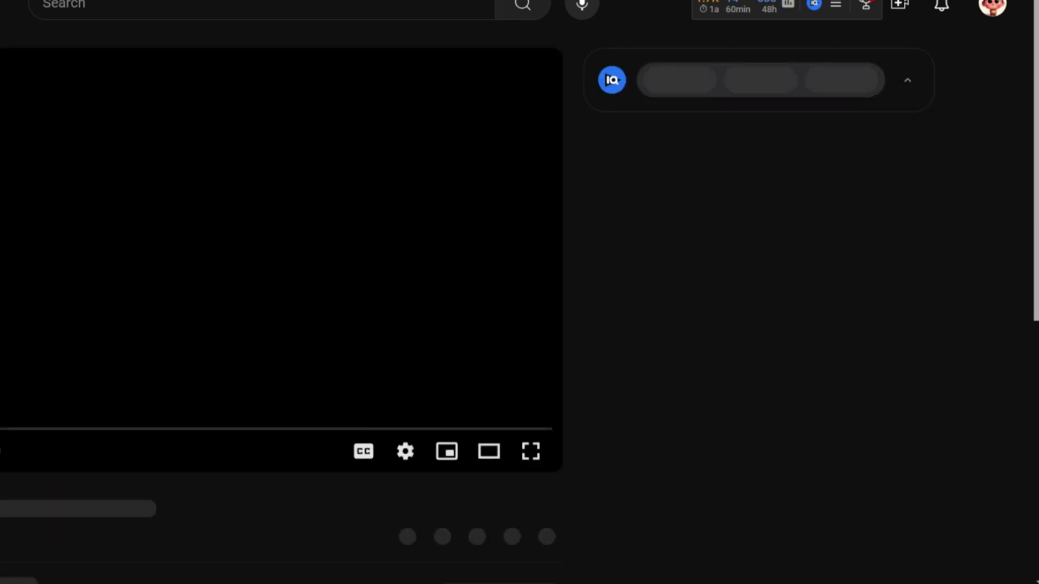
{"action": "scroll", "coordinate": [193, 564], "scroll_direction": "down", "scroll_amount": 3}
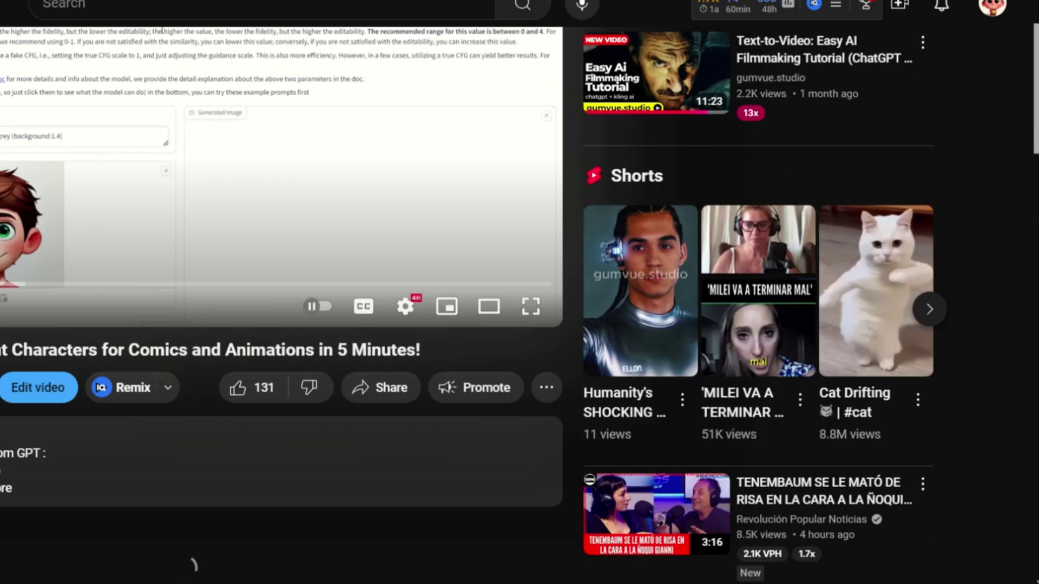
{"action": "key", "text": "alt+Left"}
{"action": "scroll", "coordinate": [285, 308], "scroll_direction": "down", "scroll_amount": 10}
{"action": "scroll", "coordinate": [99, 278], "scroll_direction": "up", "scroll_amount": 4}
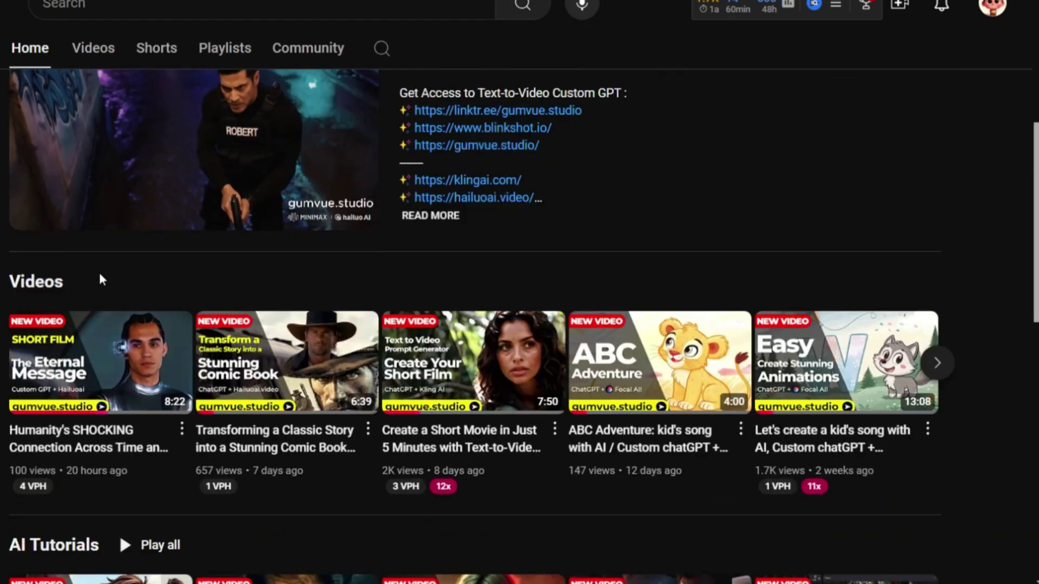
{"action": "scroll", "coordinate": [101, 278], "scroll_direction": "down", "scroll_amount": 8}
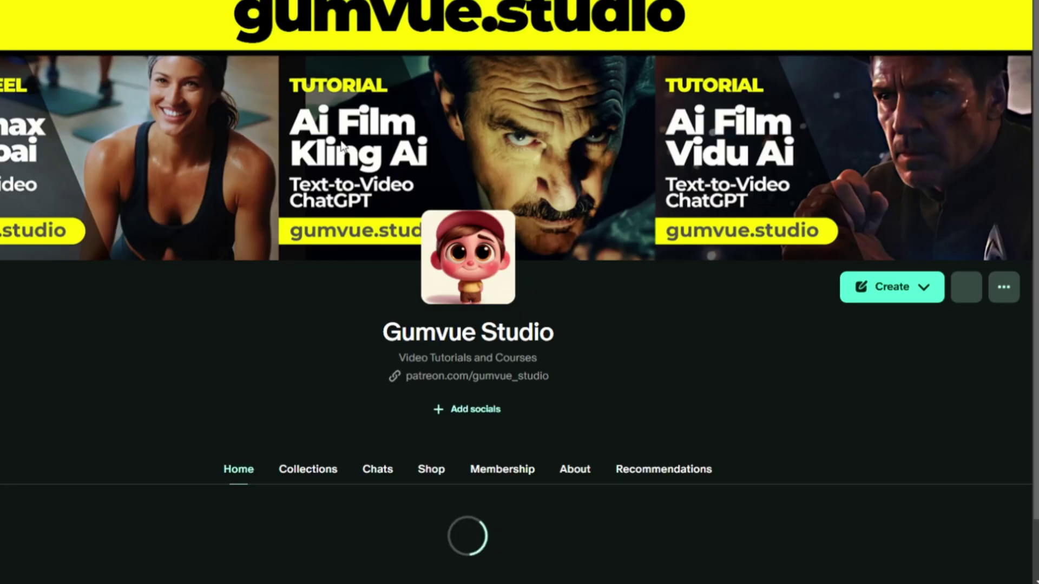
Step: Browse the Gumvue Studio Patreon page, looking through its posts, collections and shop products
{"action": "scroll", "coordinate": [341, 145], "scroll_direction": "down", "scroll_amount": 9}
{"action": "scroll", "coordinate": [271, 155], "scroll_direction": "up", "scroll_amount": 3}
{"action": "scroll", "coordinate": [365, 268], "scroll_direction": "down", "scroll_amount": 20}
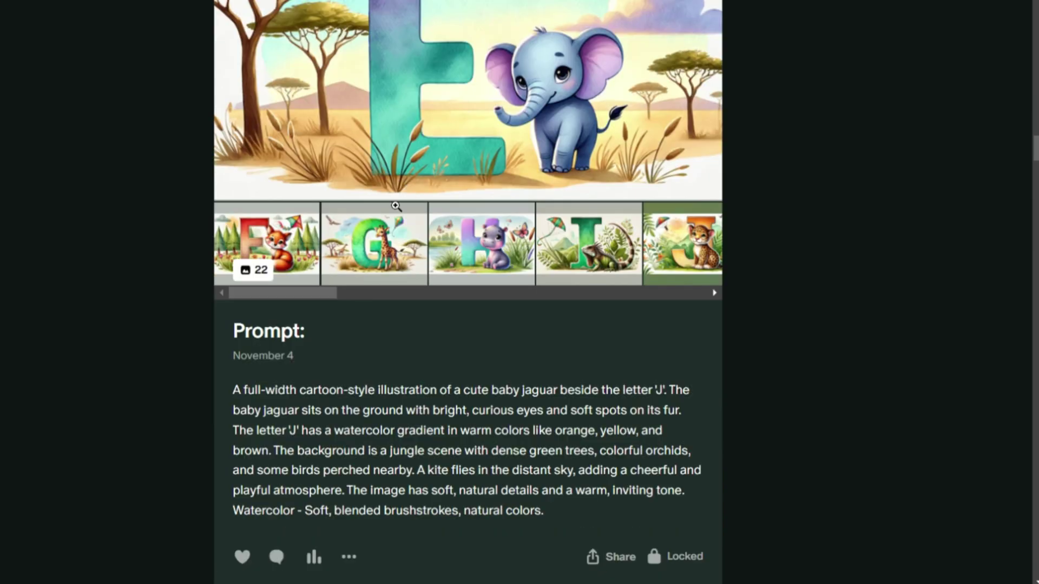
{"action": "scroll", "coordinate": [396, 207], "scroll_direction": "up", "scroll_amount": 20}
{"action": "left_click", "coordinate": [308, 334]}
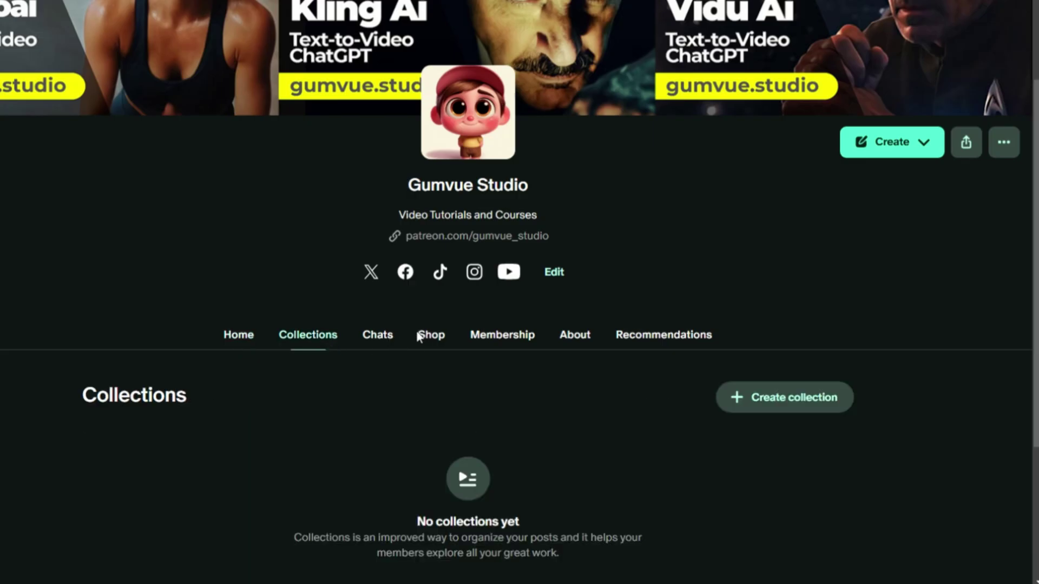
{"action": "left_click", "coordinate": [418, 337]}
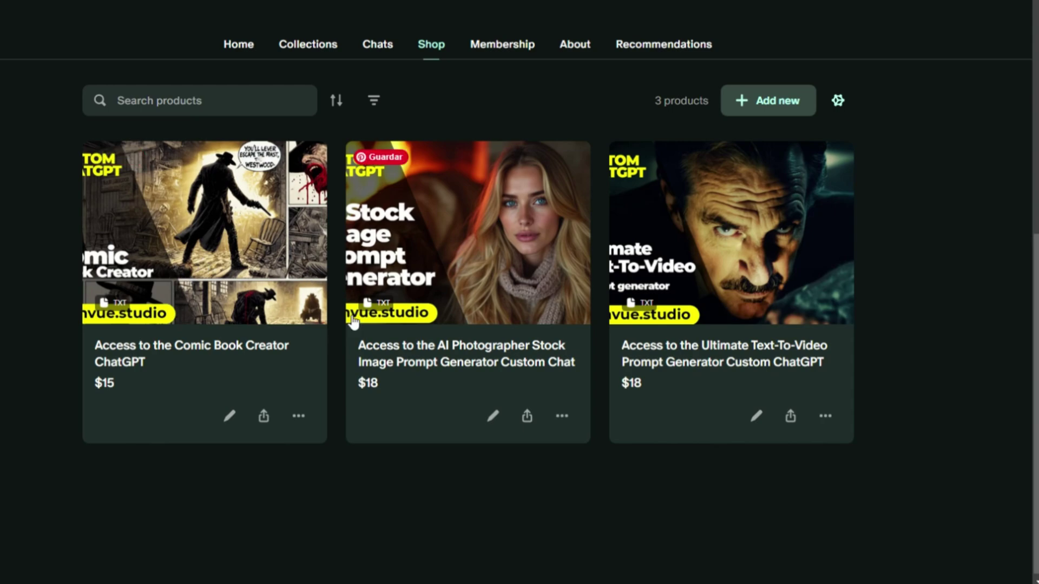
{"action": "scroll", "coordinate": [366, 284], "scroll_direction": "up", "scroll_amount": 3}
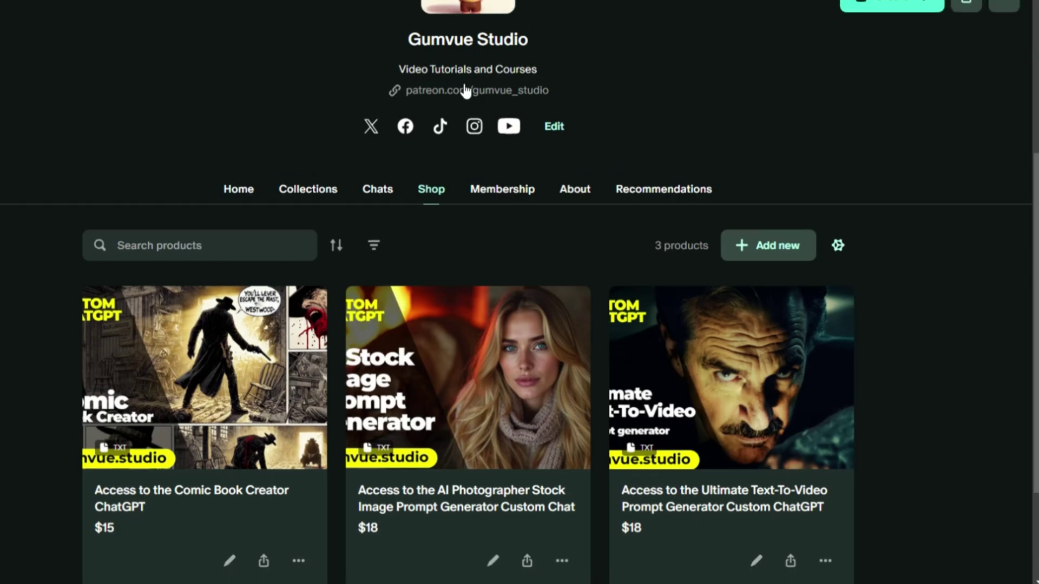